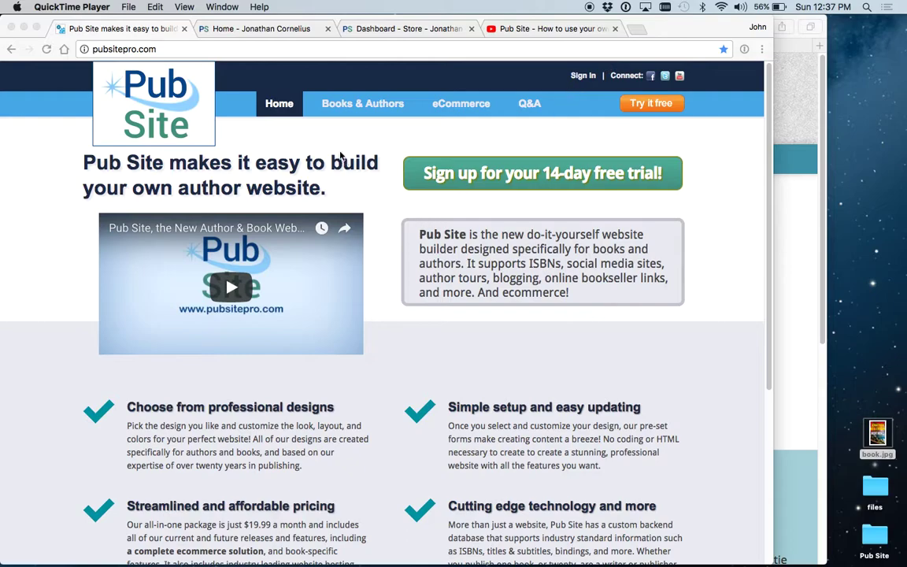
Open the 14-day free-trial sign-up form and highlight the .pubsitepro.com suffix of the Website Address field.
left_click(118, 49)
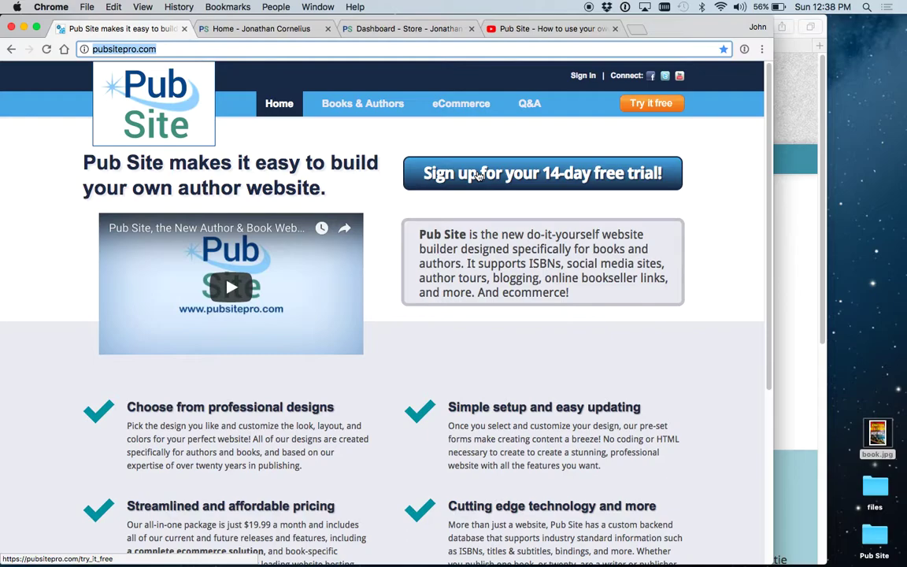
left_click(478, 175)
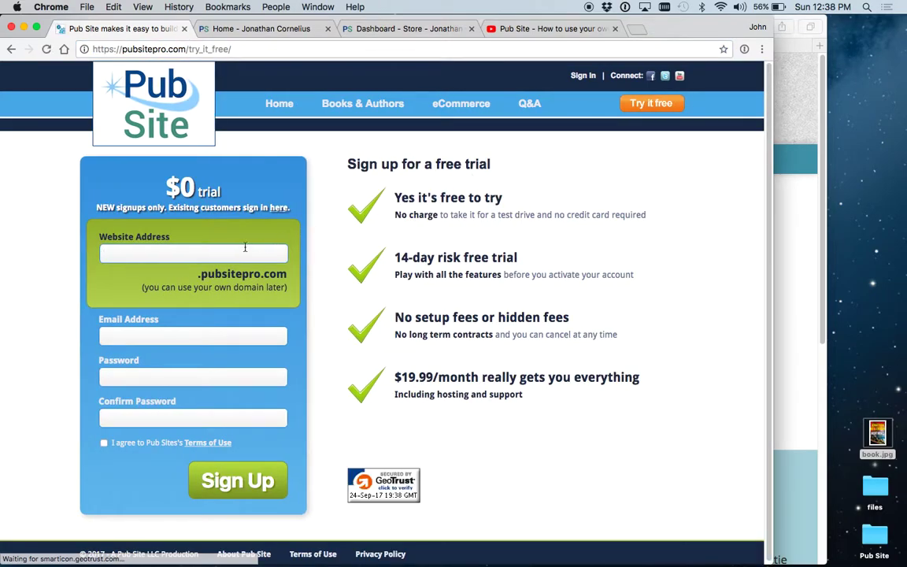
left_click(162, 253)
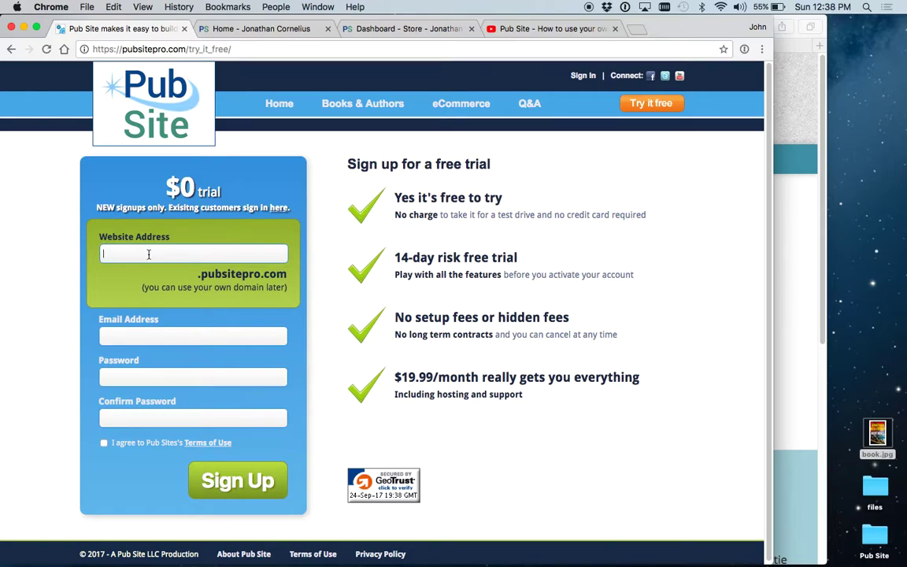
left_click_drag(197, 274, 279, 273)
left_click(251, 252)
Switch to the 'Dashboard - Store' tab to show the General Website Settings.
left_click(419, 31)
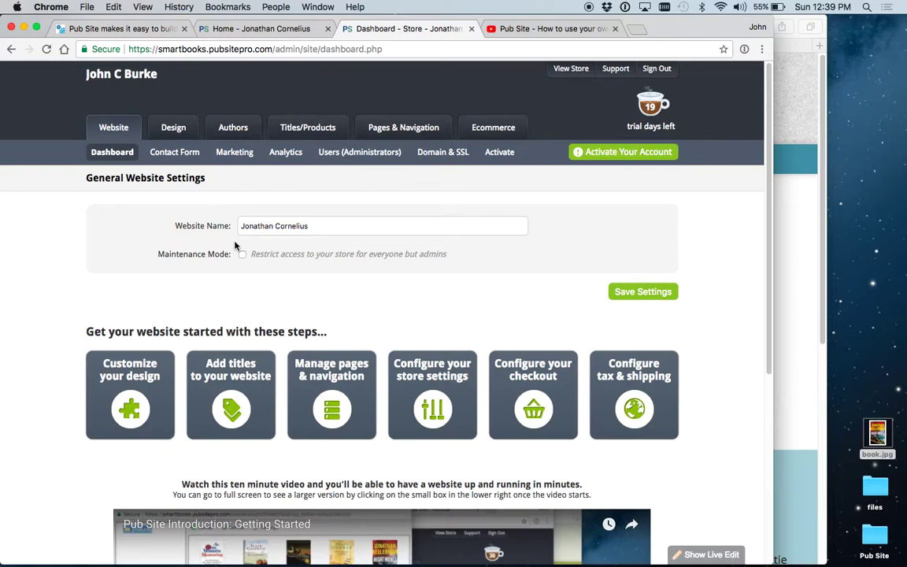
Open the Design theme choices and scroll back up to the Author 1 theme.
left_click(177, 131)
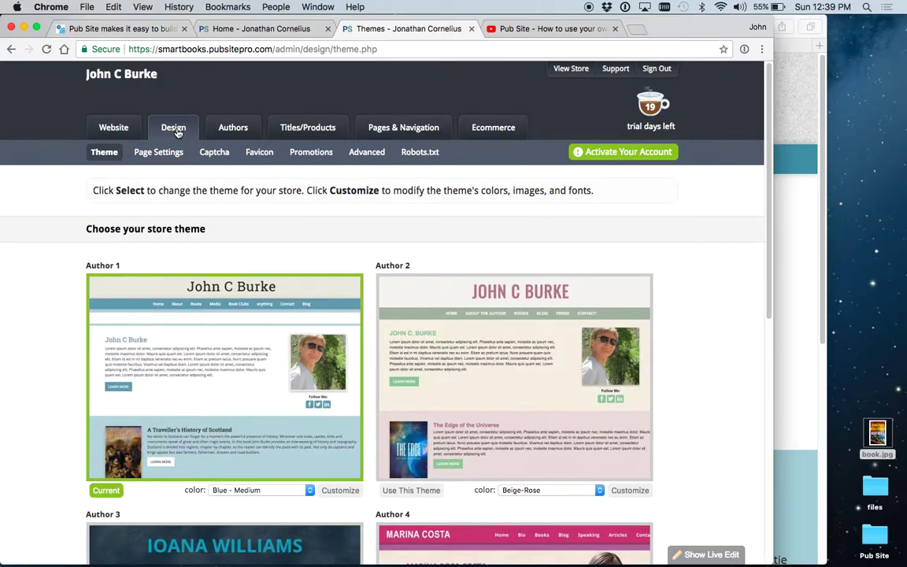
scroll(394, 307, "down", 10)
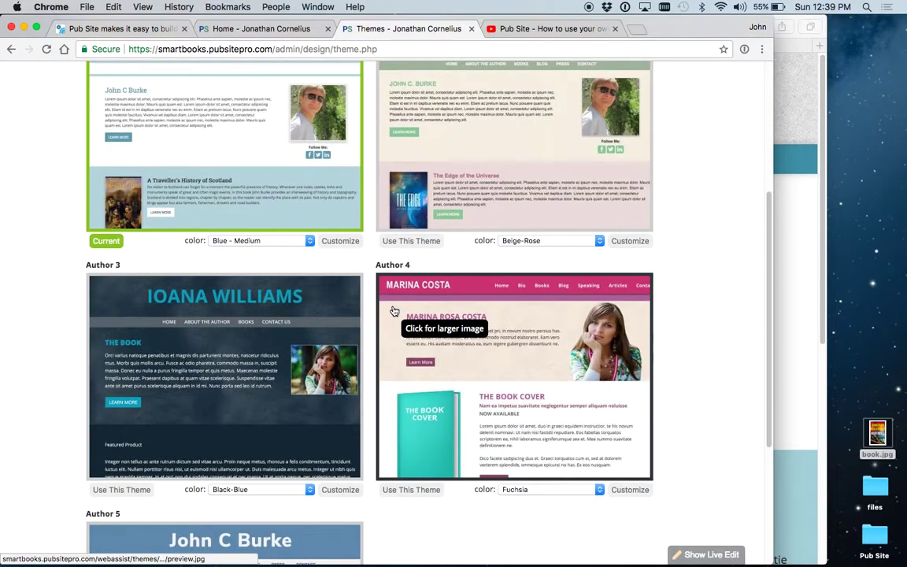
scroll(409, 300, "up", 3)
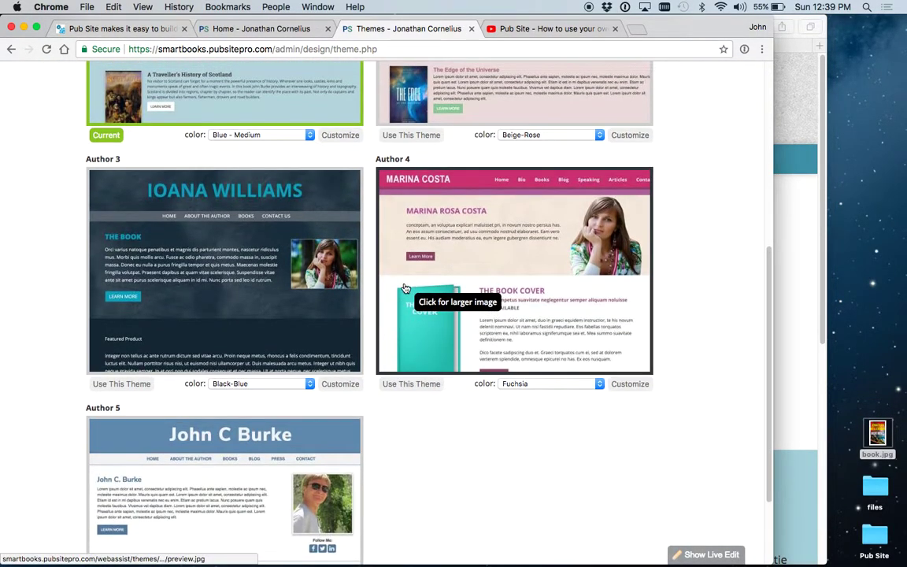
scroll(410, 291, "up", 5)
scroll(410, 271, "up", 3)
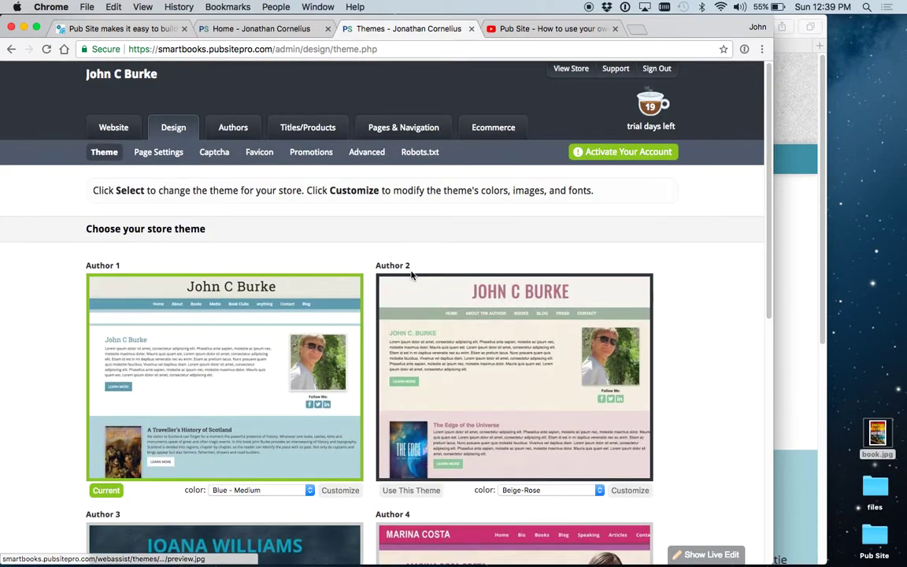
Preview Author 1 in Olive and Purple-Black, then restore its Blue - Medium colour.
left_click(311, 490)
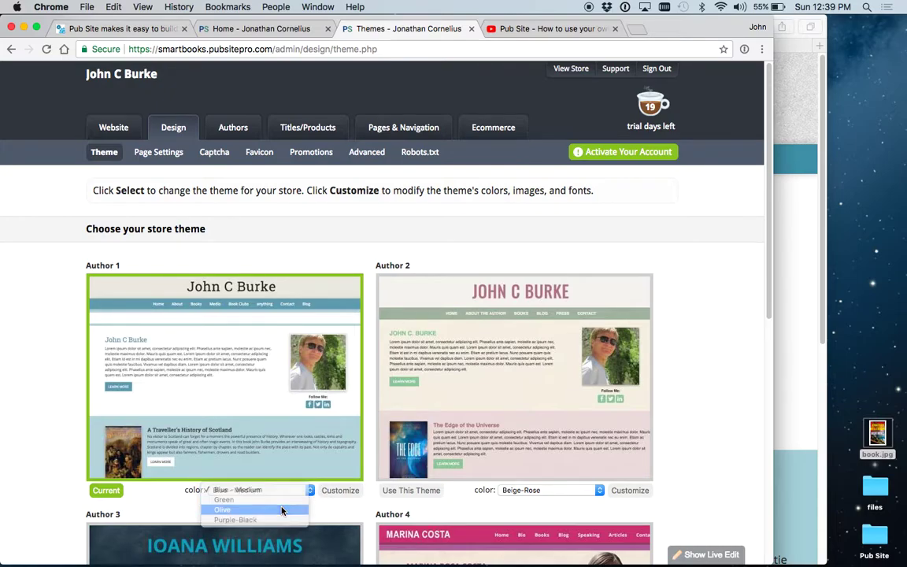
left_click(290, 509)
left_click(310, 490)
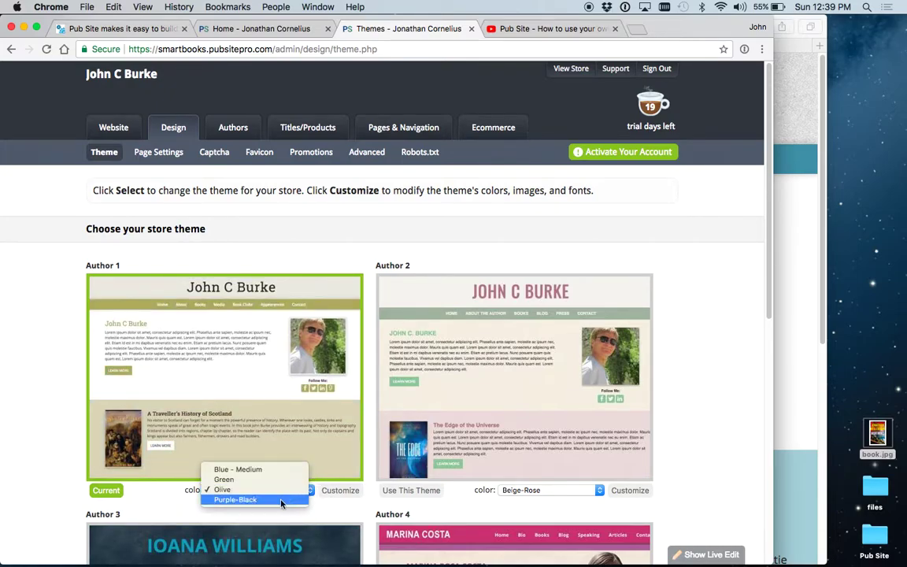
left_click(286, 501)
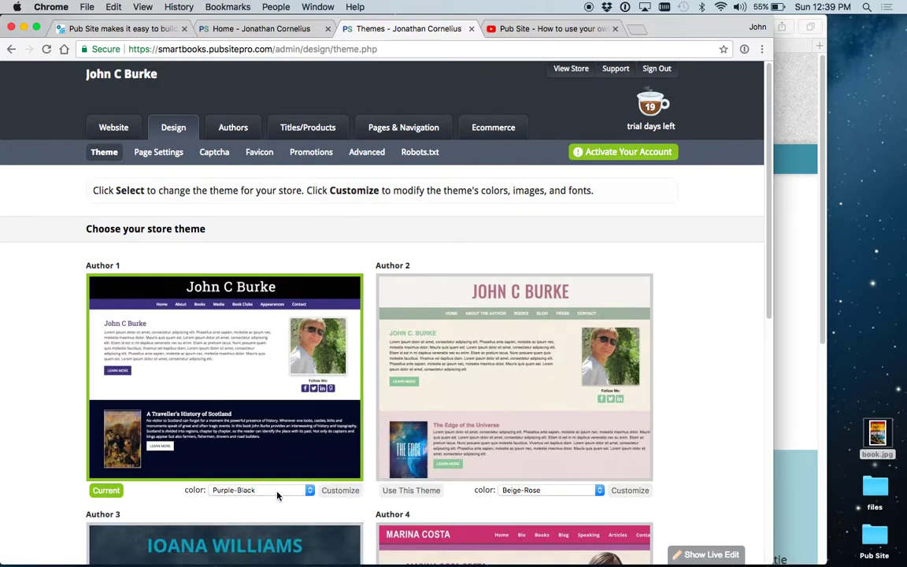
left_click(280, 491)
left_click(258, 459)
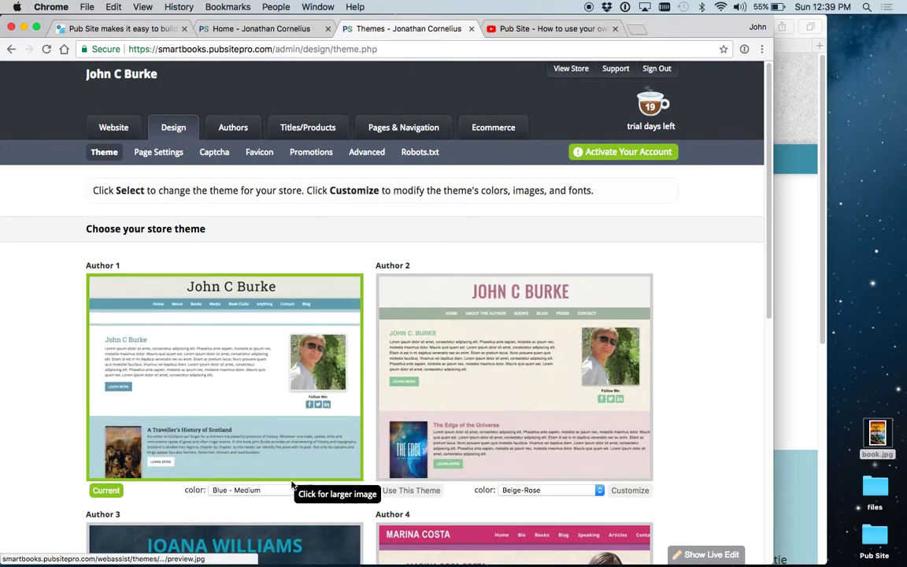
In the Author 1 theme editor, shift the Magic Slider toward purple, browse Images and Fonts, then cancel.
left_click(340, 490)
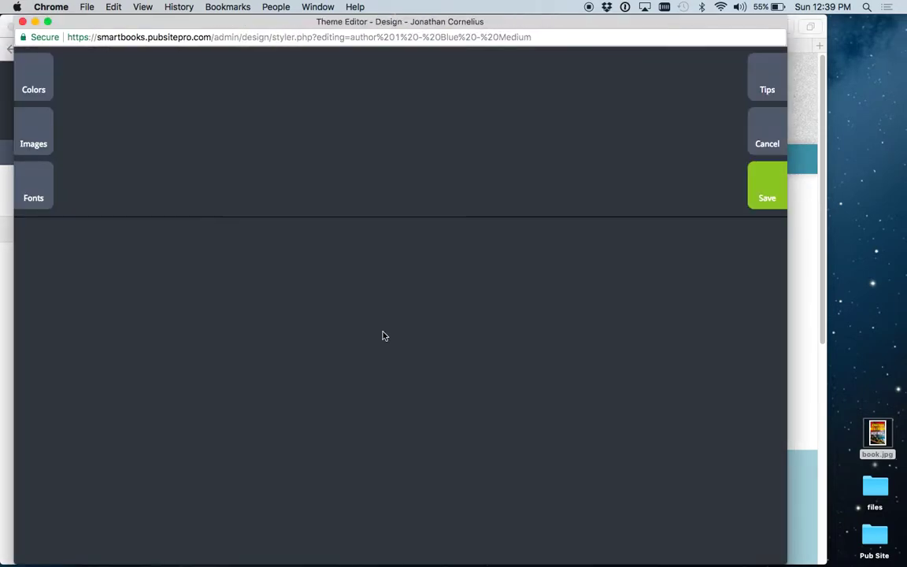
mouse_move(425, 327)
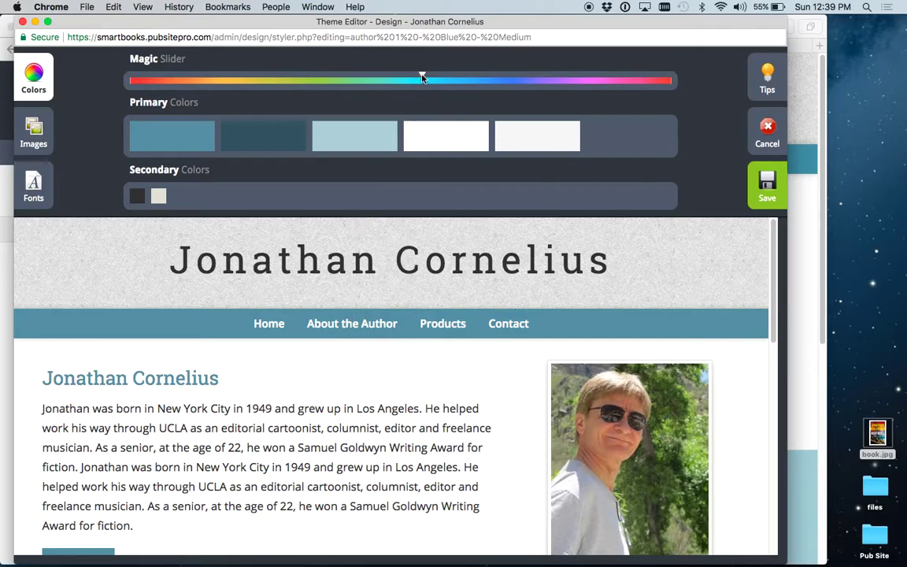
left_click_drag(422, 77, 596, 88)
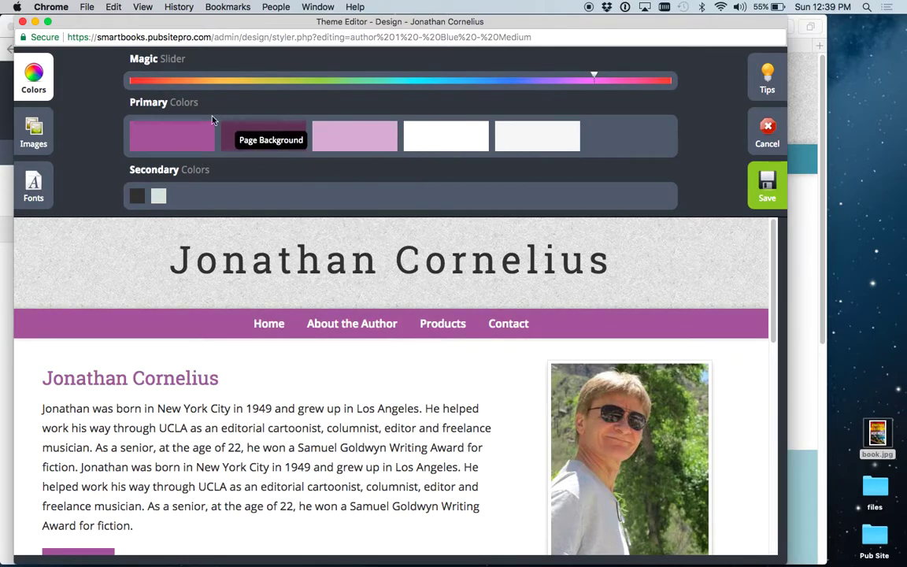
left_click(33, 130)
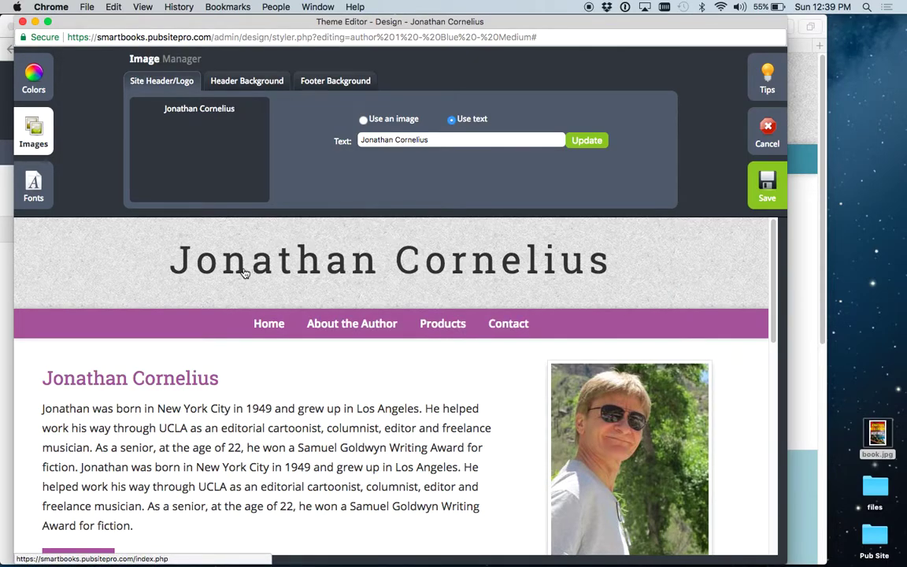
left_click(36, 183)
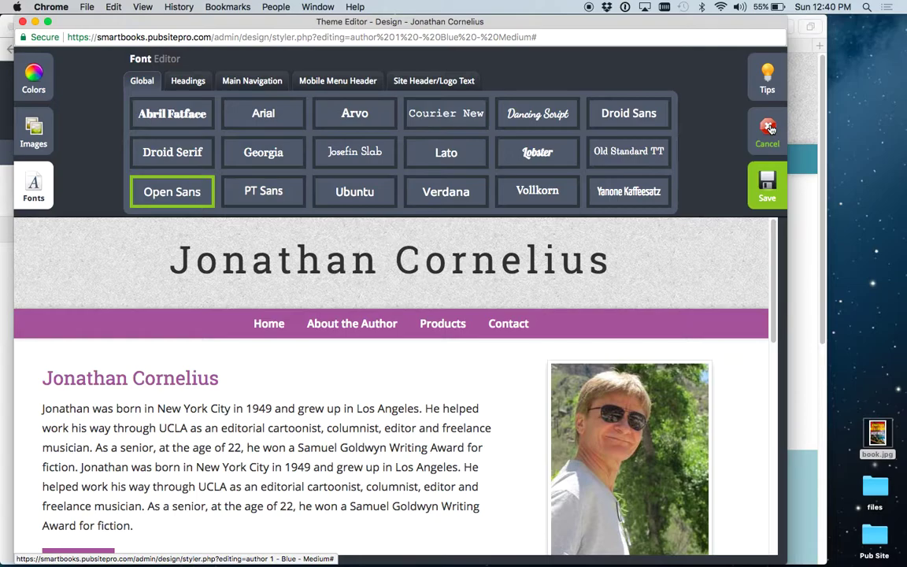
left_click(769, 128)
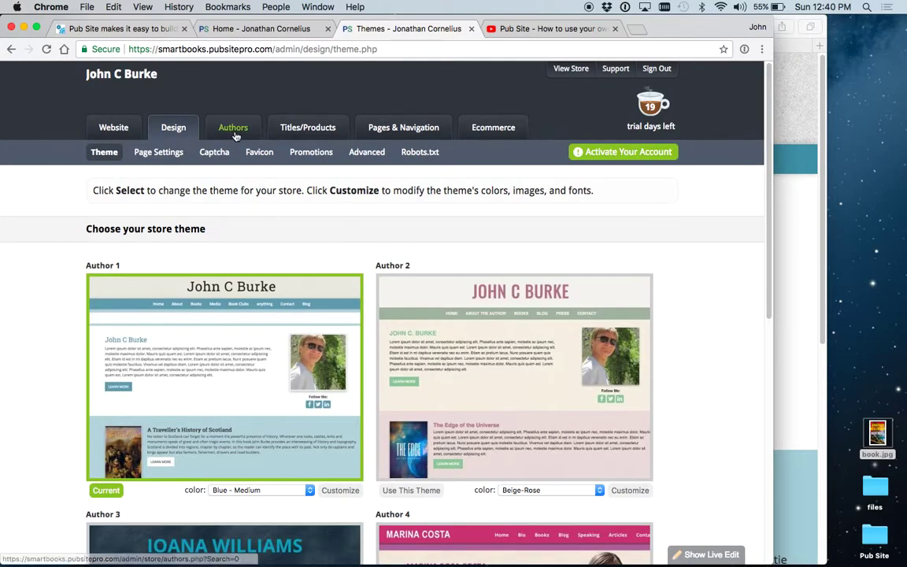
On Authors, start a new author with a photo from the files folder, then cancel it.
left_click(234, 130)
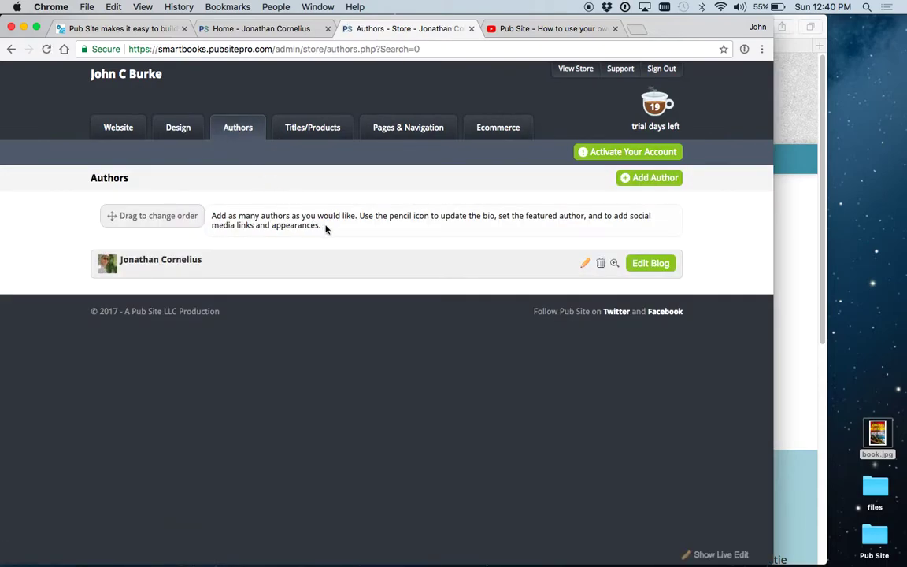
left_click(637, 178)
left_click(376, 223)
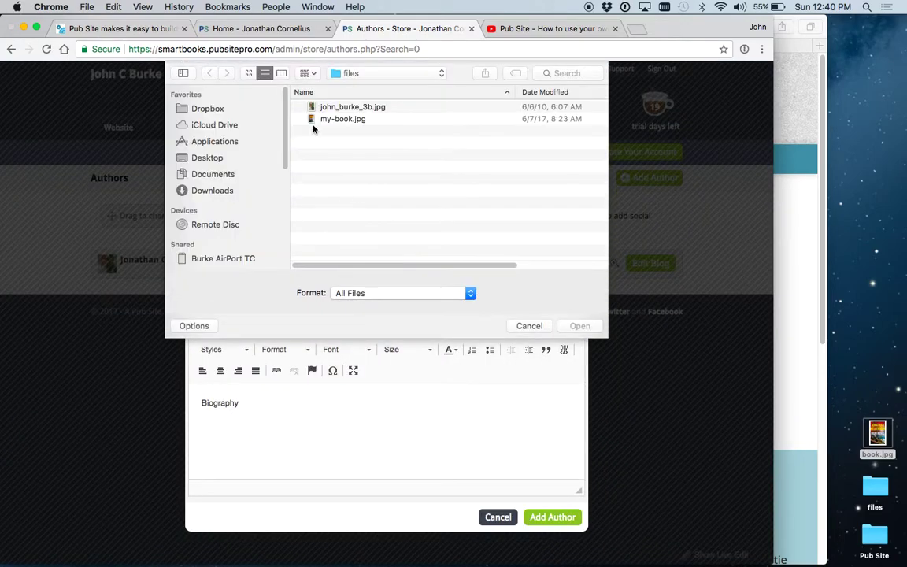
double_click(329, 108)
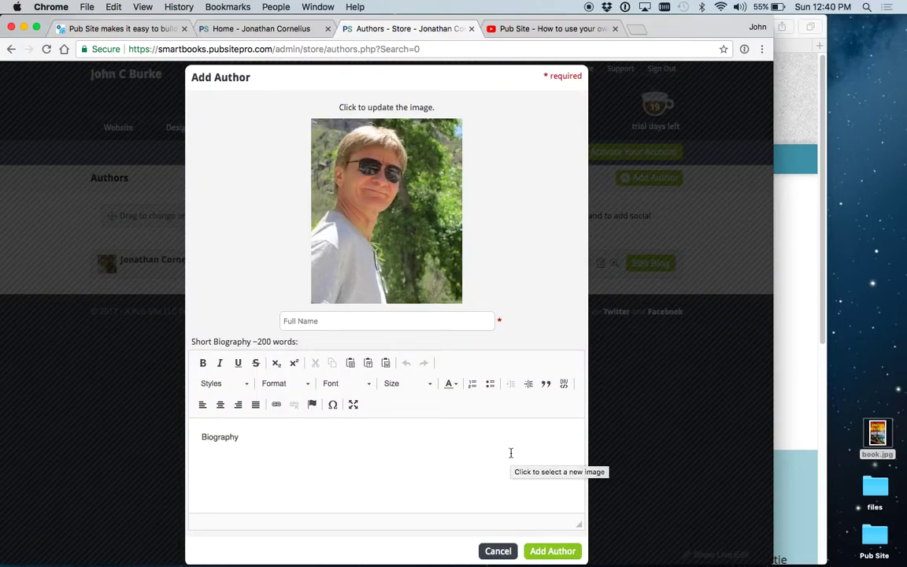
left_click(498, 551)
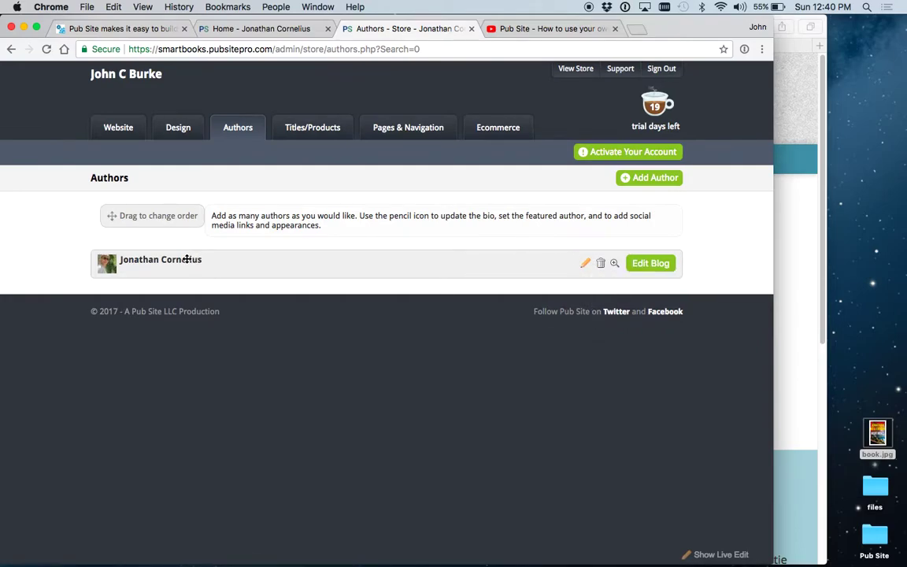
Edit the existing author and review the Facebook and Twitter URLs on the Social Links tab.
left_click(584, 263)
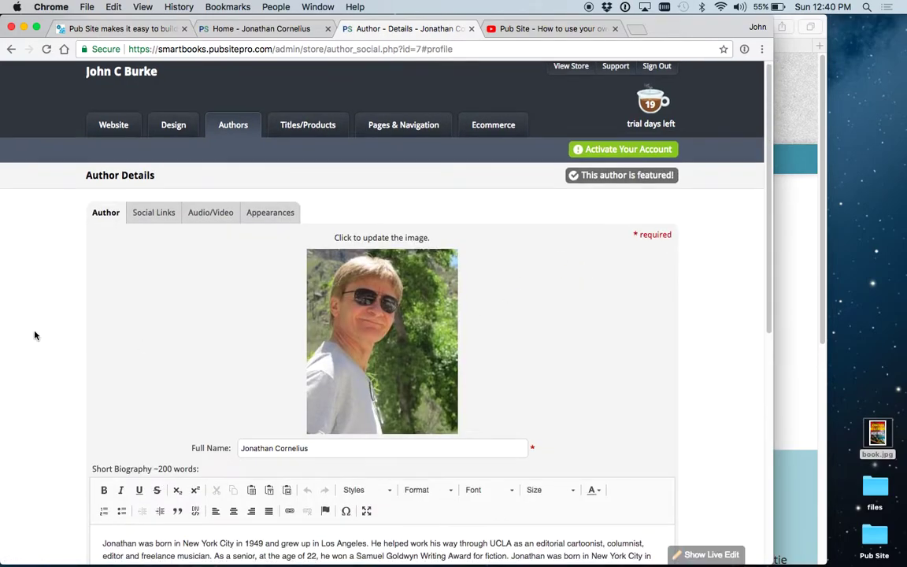
scroll(57, 316, "down", 2)
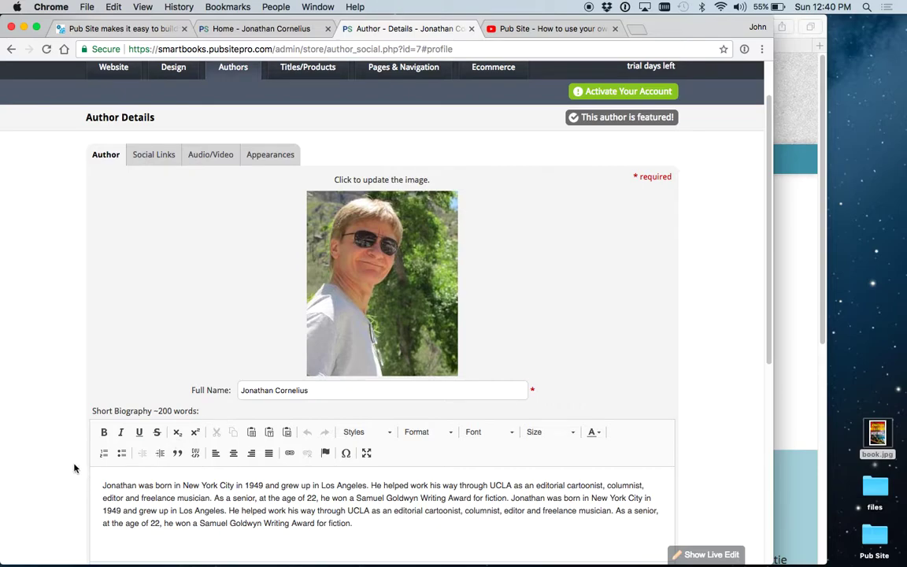
scroll(39, 378, "down", 8)
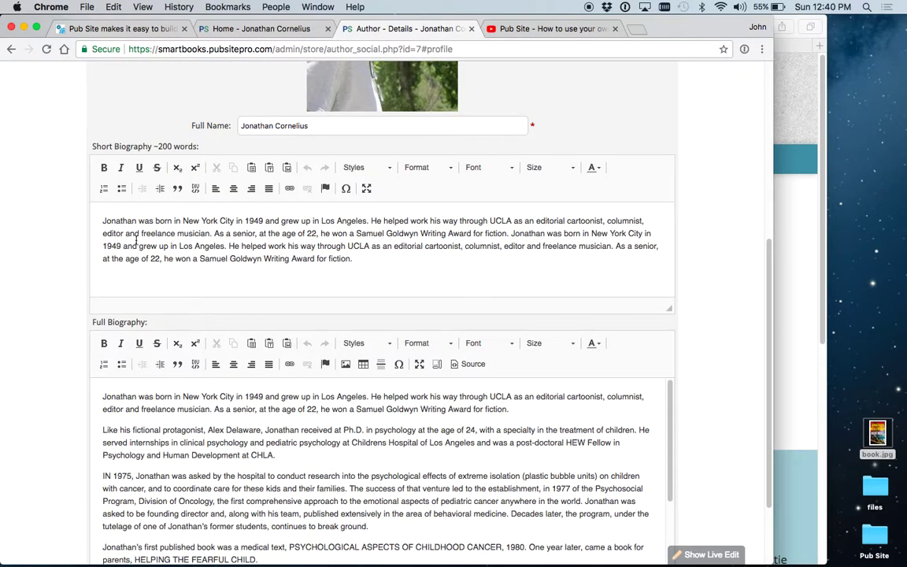
scroll(40, 301, "up", 7)
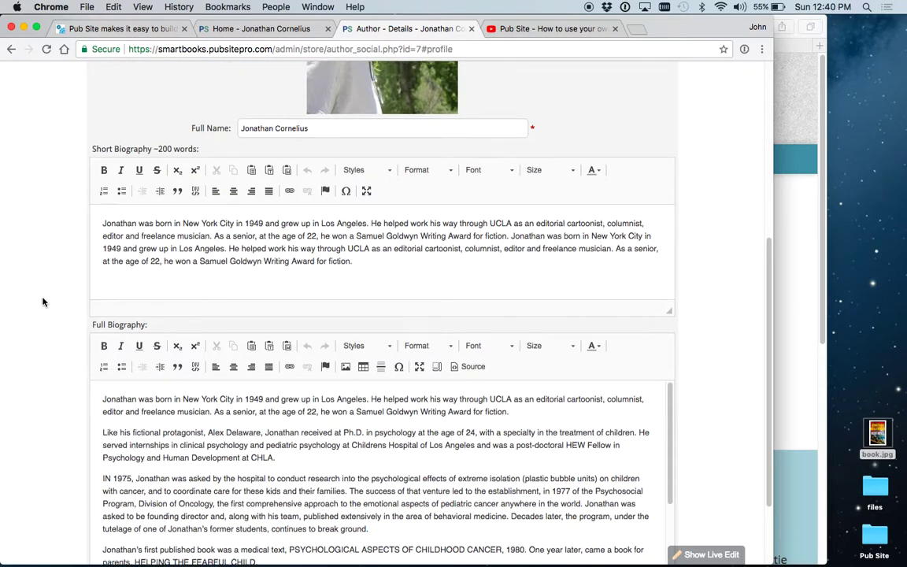
scroll(39, 306, "up", 3)
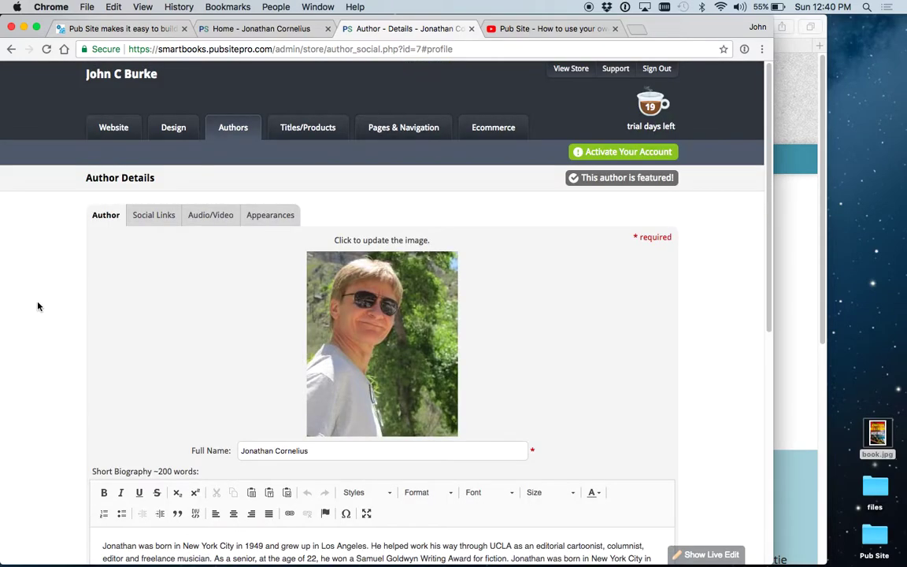
left_click(149, 213)
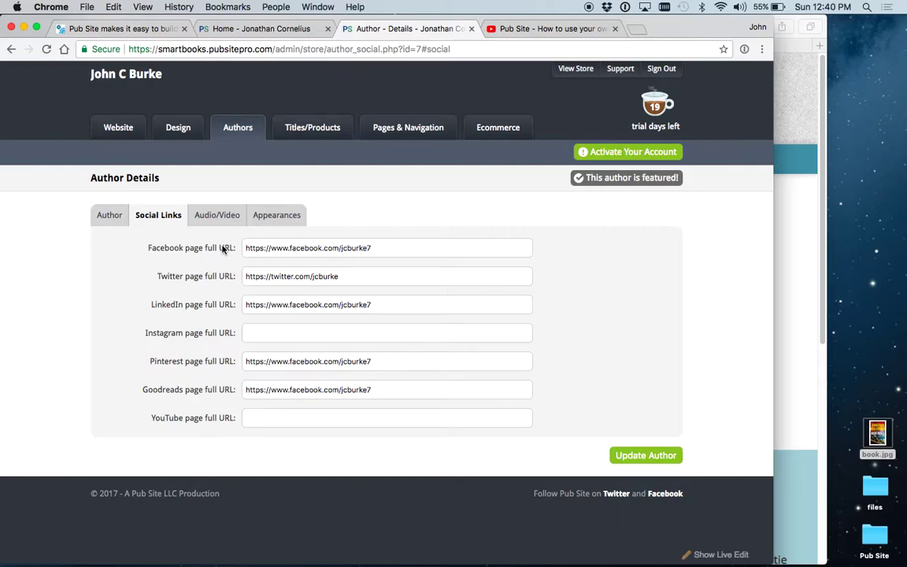
triple_click(312, 248)
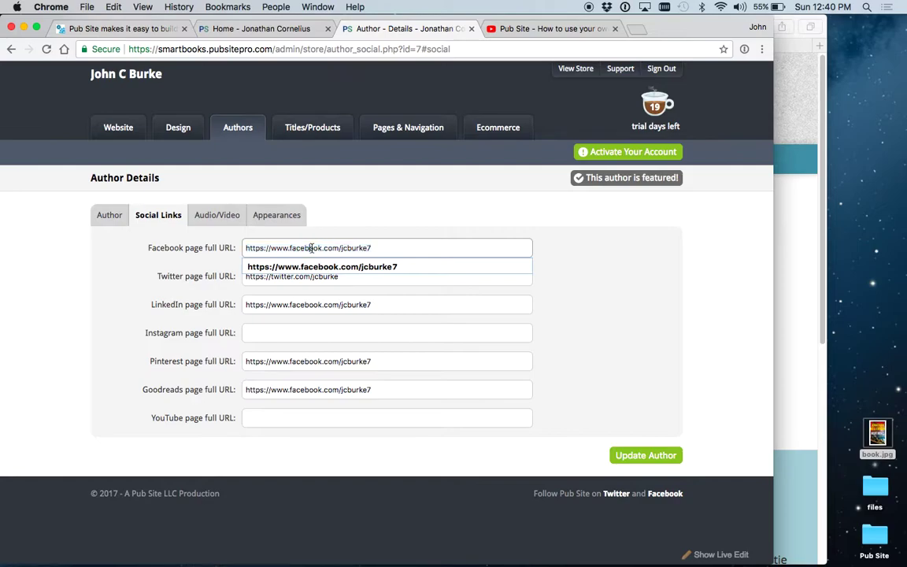
left_click(321, 281)
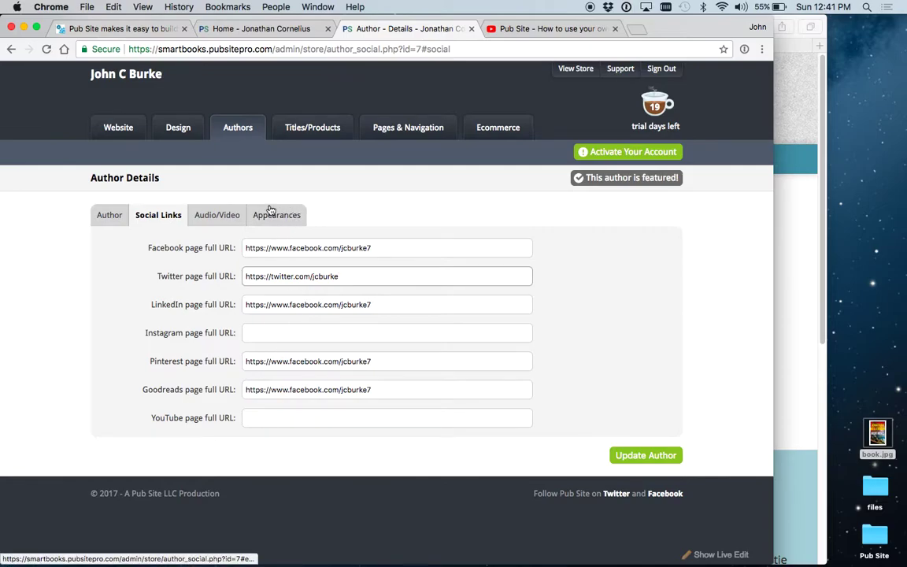
Open the author's Audio/Video tab and switch over to the YouTube window.
left_click(216, 218)
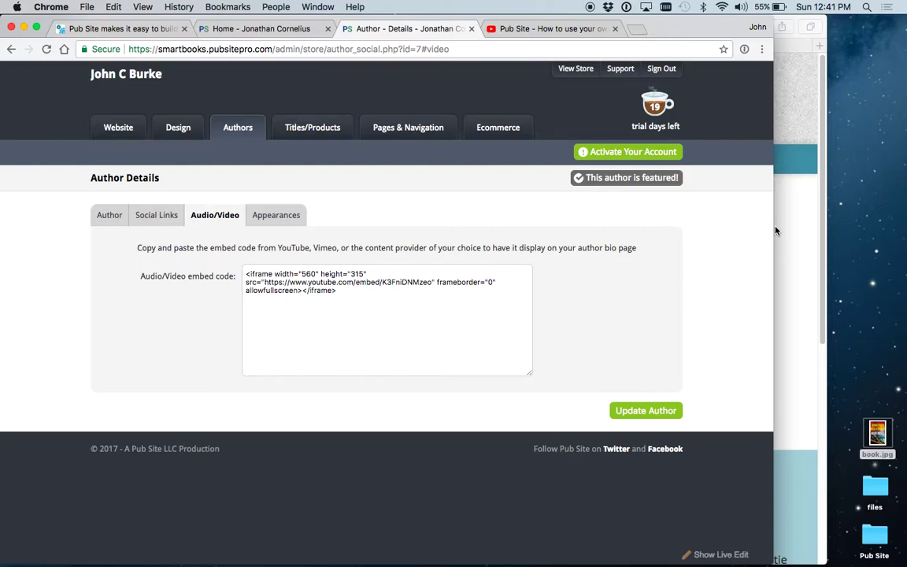
key("super+Tab")
Copy the iframe embed code of the 'Pub Site: Pages and Navigation' video via Share > Embed.
left_click(688, 45)
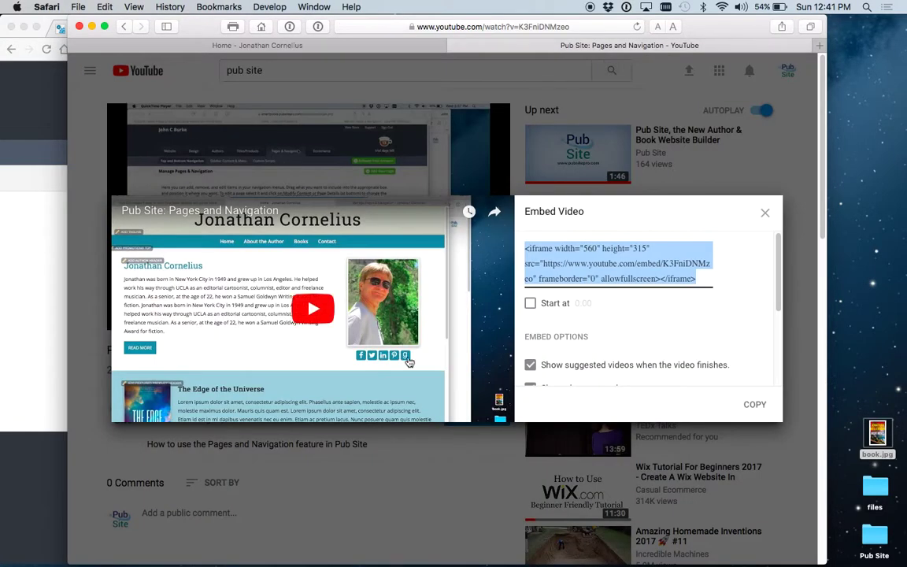
left_click(765, 212)
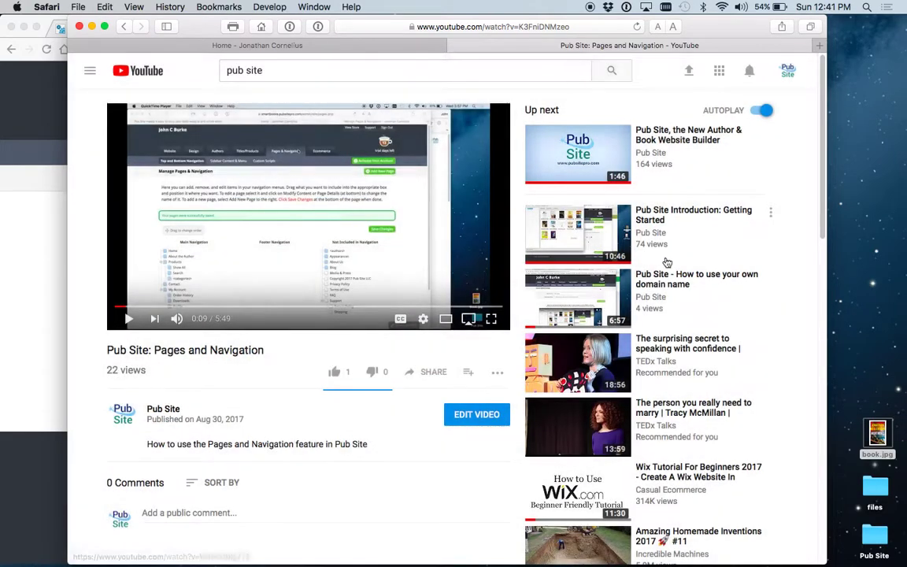
left_click(433, 371)
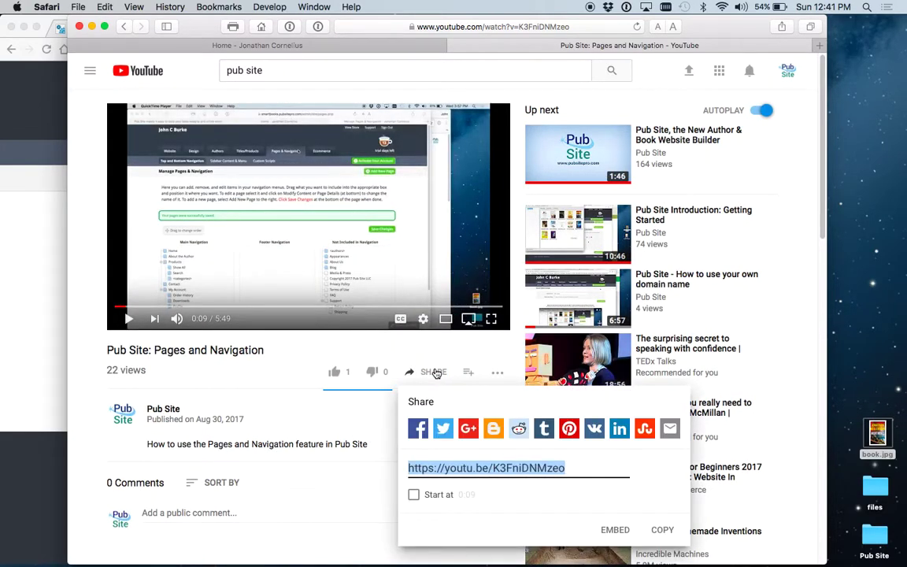
left_click(616, 530)
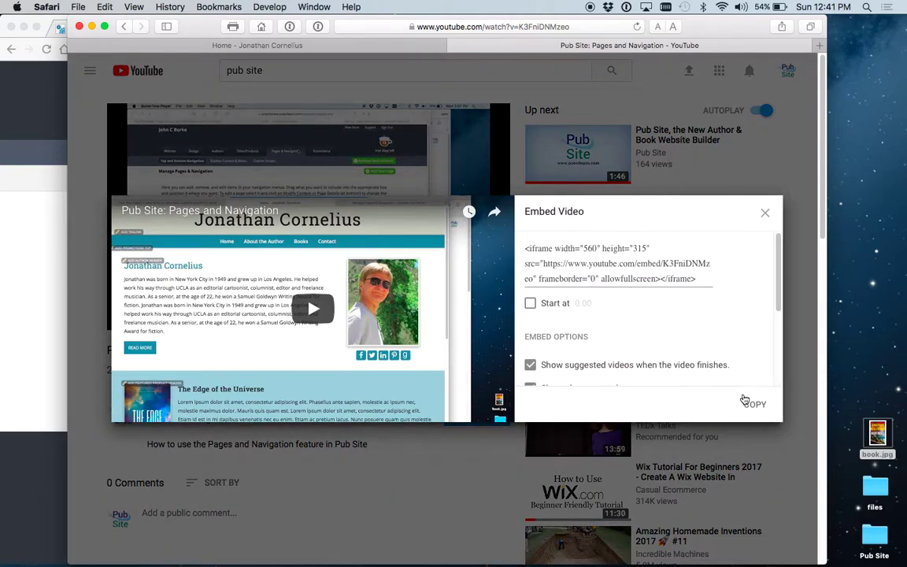
left_click(754, 404)
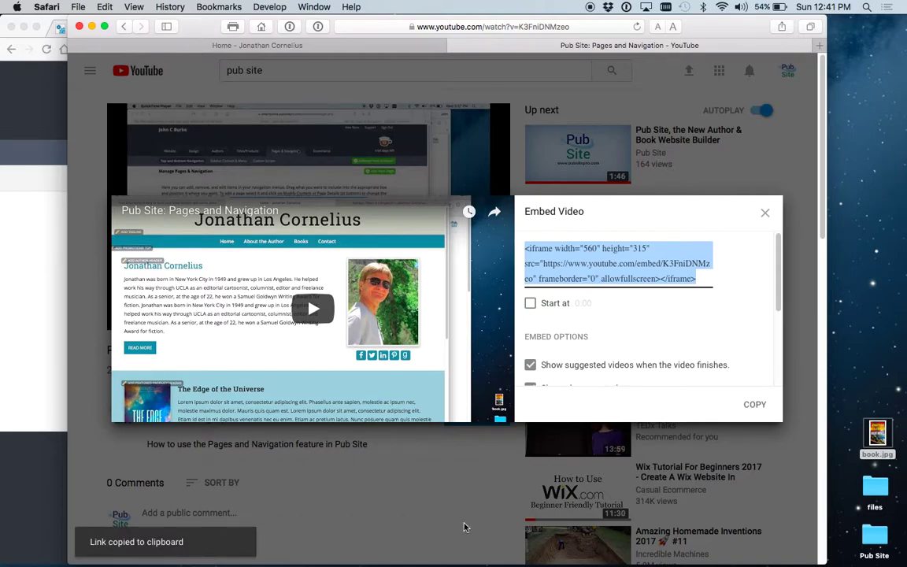
Paste the YouTube embed code into the Audio/Video box and save with Update Author.
left_click(27, 327)
key("super+v")
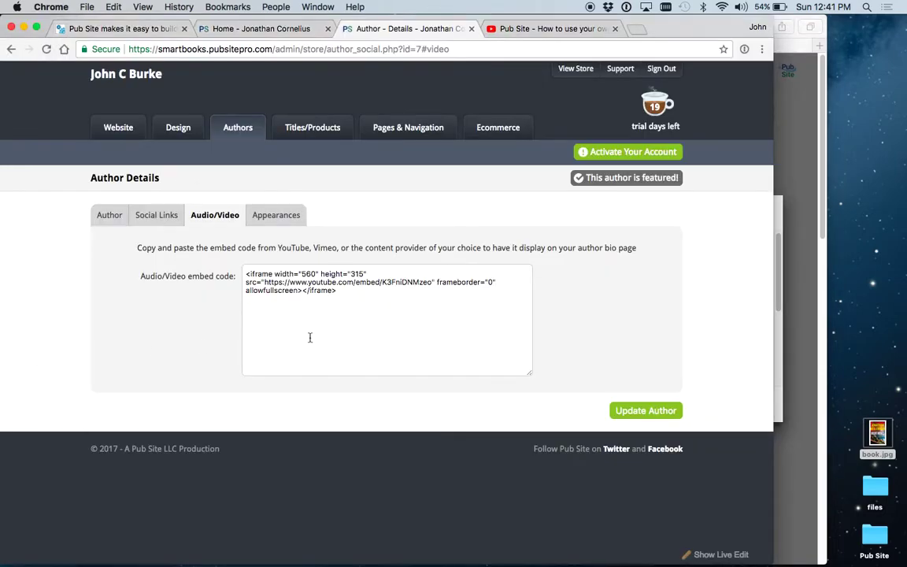
left_click(367, 302)
left_click_drag(367, 302, 212, 265)
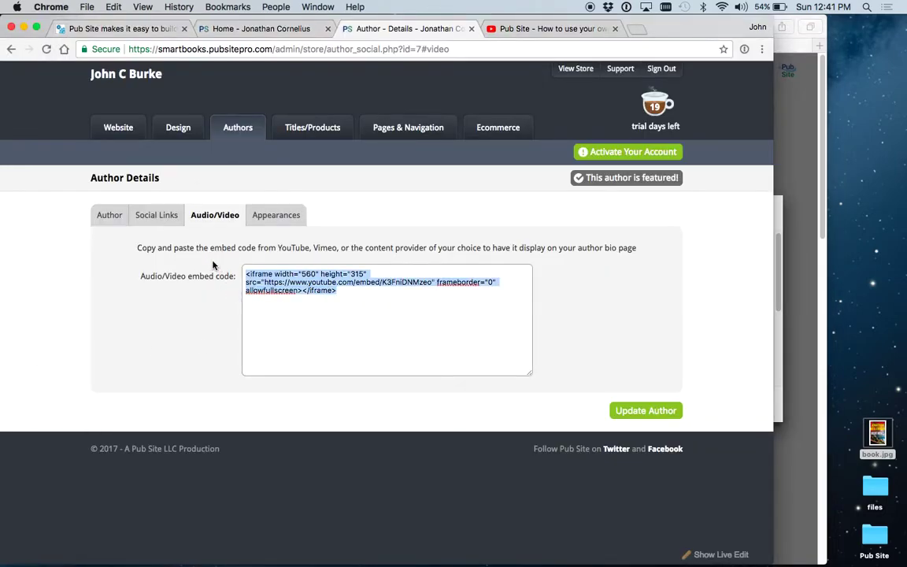
left_click(212, 264)
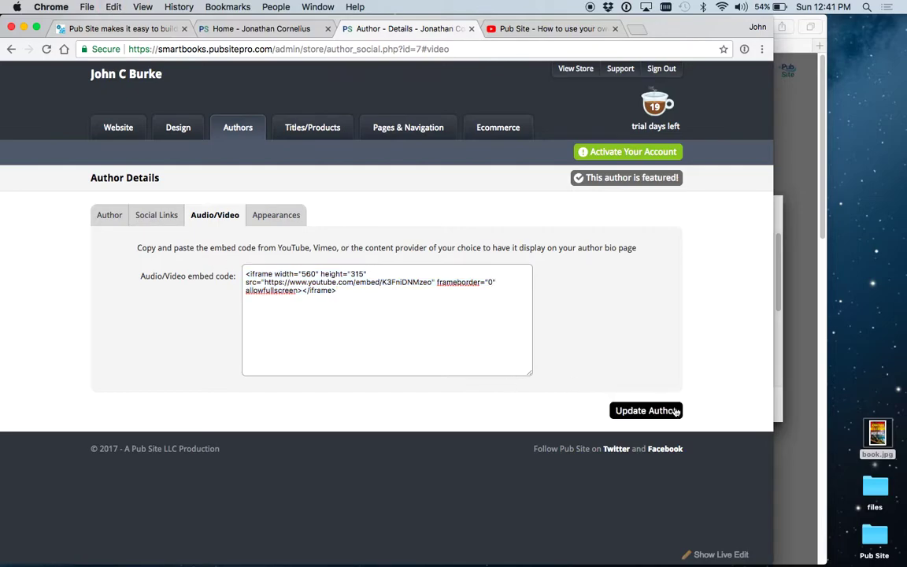
left_click(646, 410)
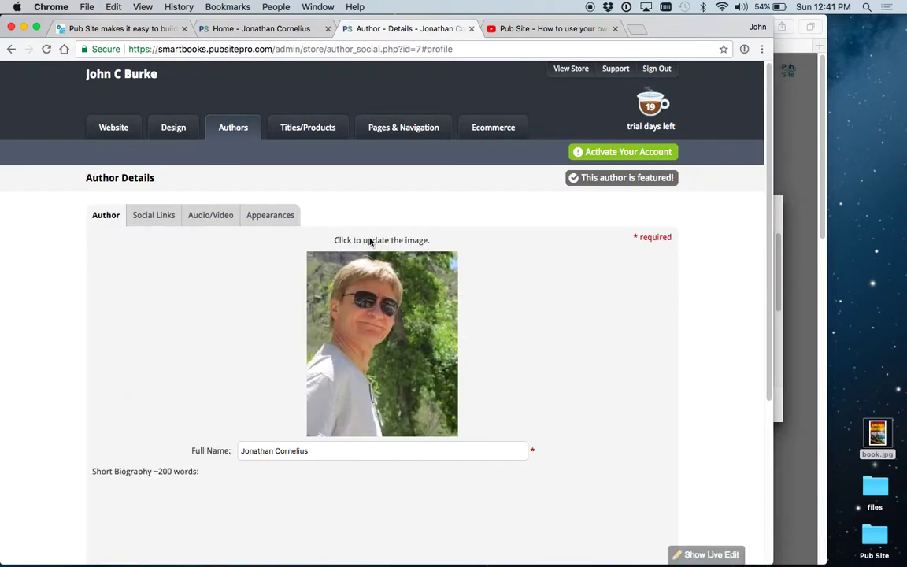
Show the author's Appearances (Bookstore, Book Expo America, IBPA), trying and cancelling Add Appearance.
left_click(285, 216)
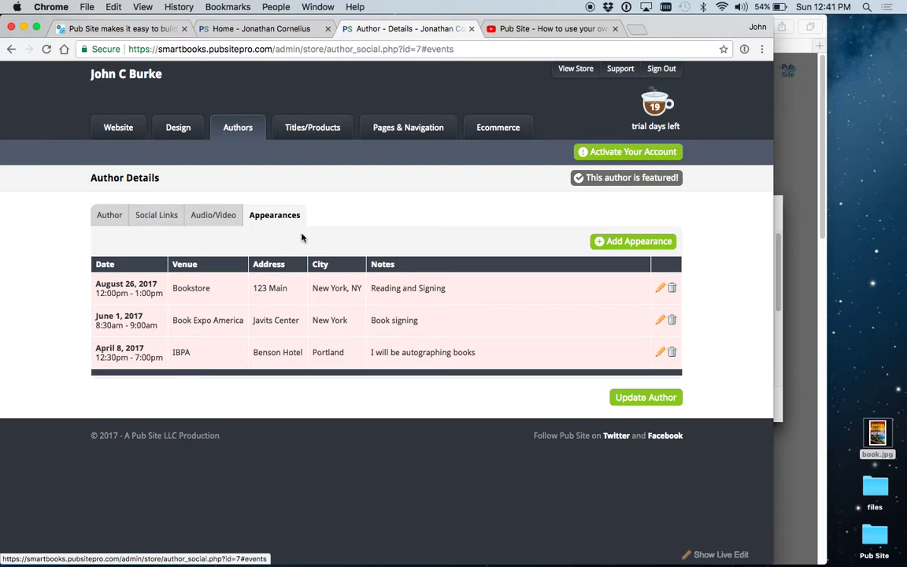
left_click(630, 243)
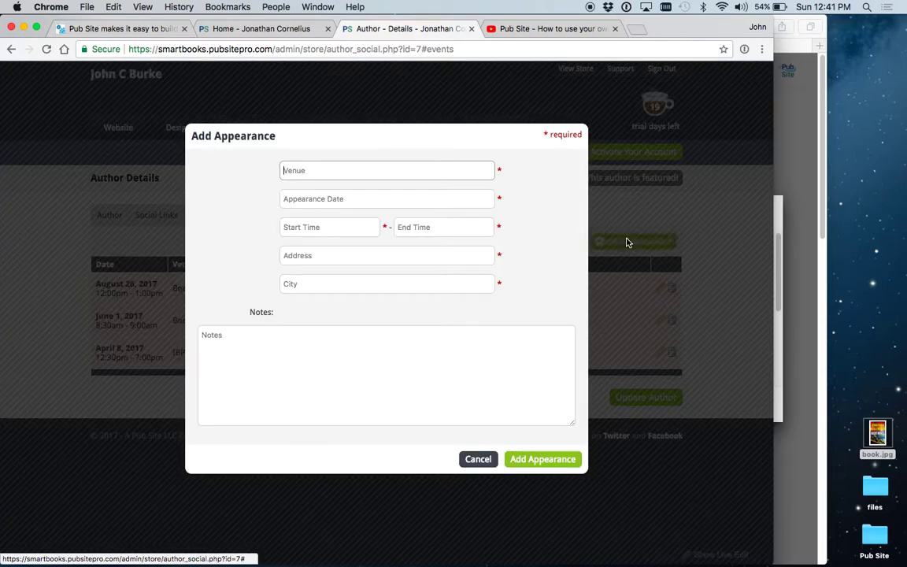
left_click(232, 337)
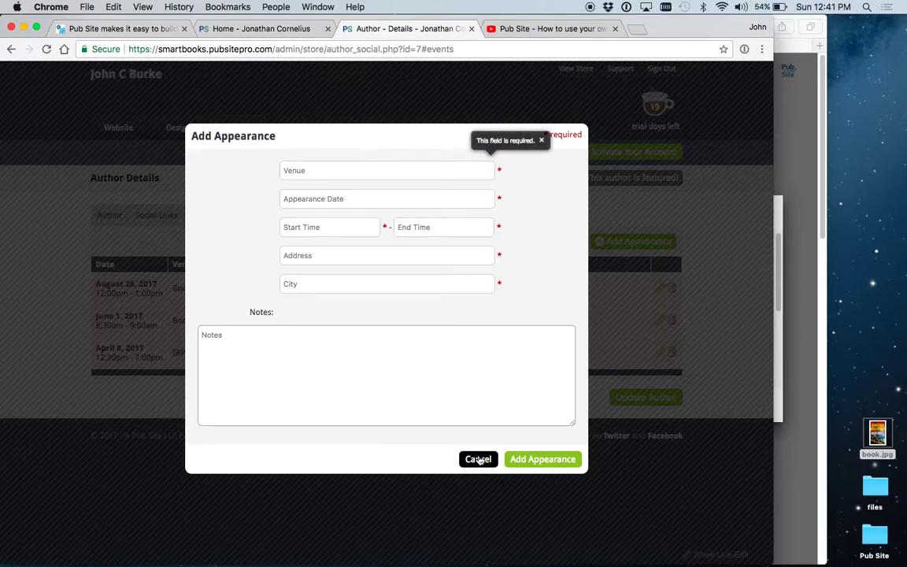
left_click(478, 459)
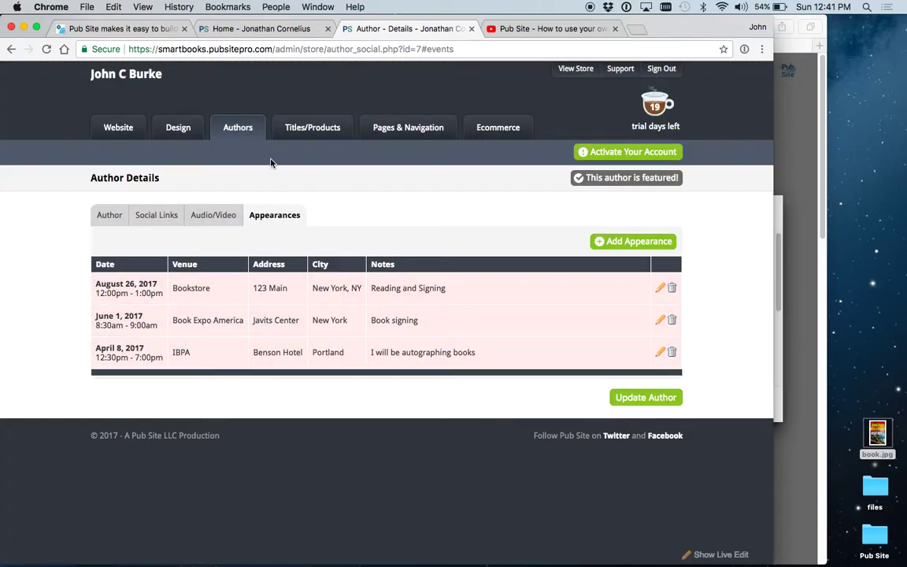
Preview the author's blog and a blank Add Blog Article form, then return to Authors.
left_click(238, 127)
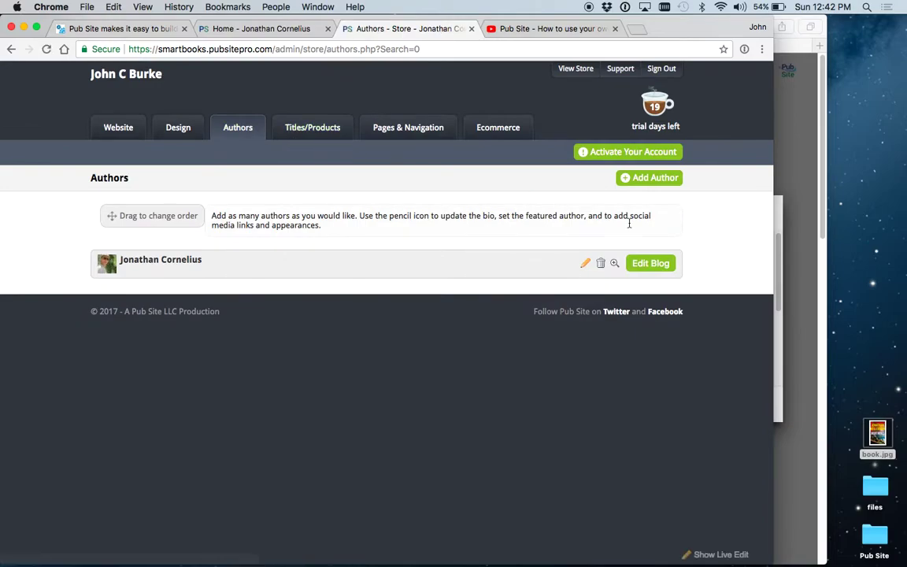
left_click(658, 263)
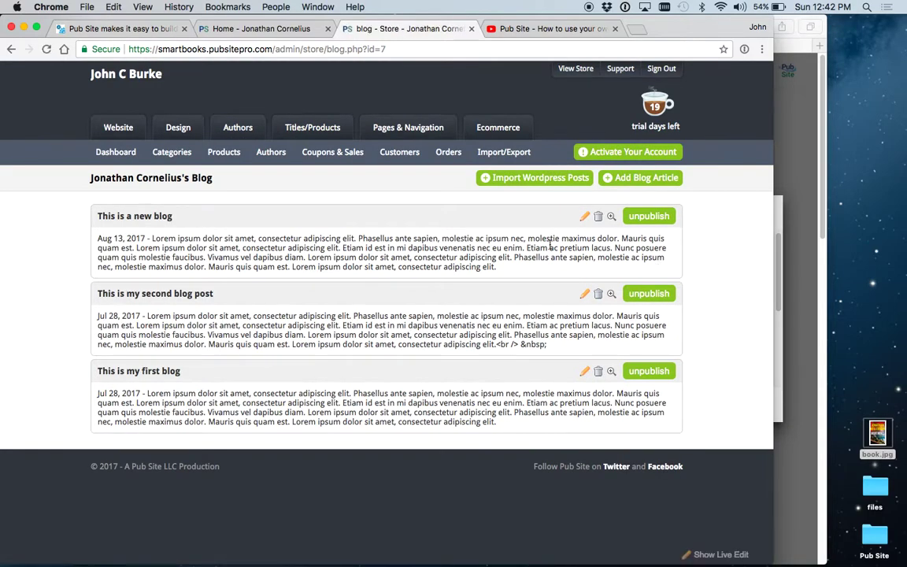
left_click(666, 179)
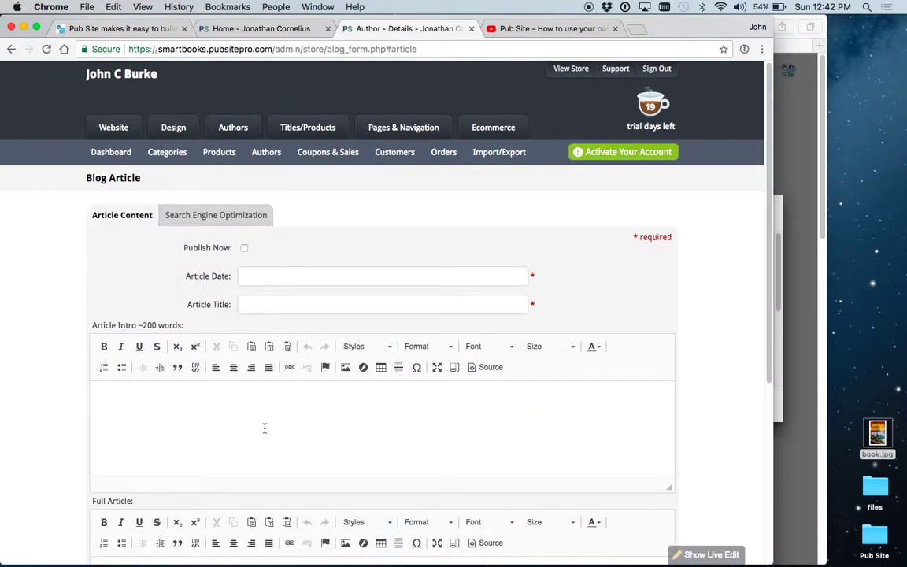
scroll(260, 417, "down", 4)
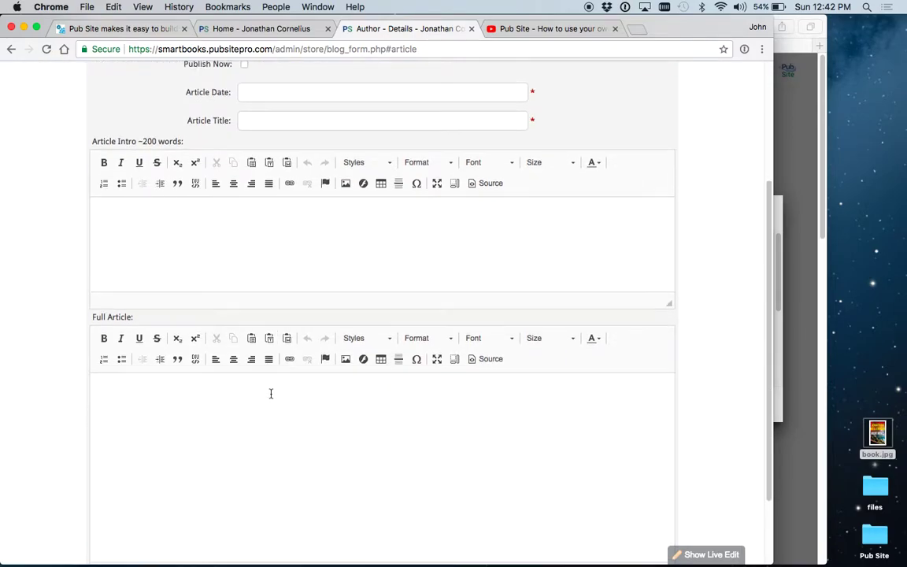
scroll(267, 392, "up", 4)
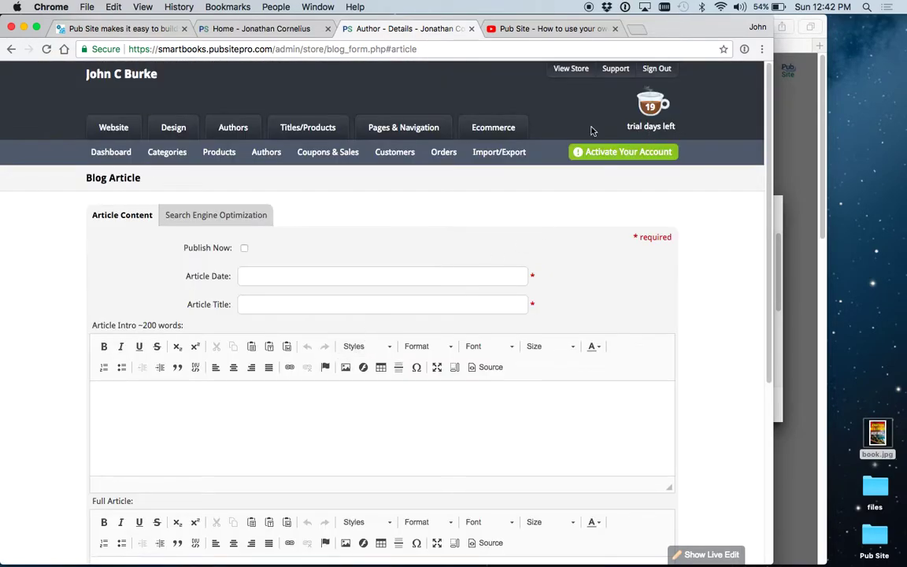
left_click(251, 135)
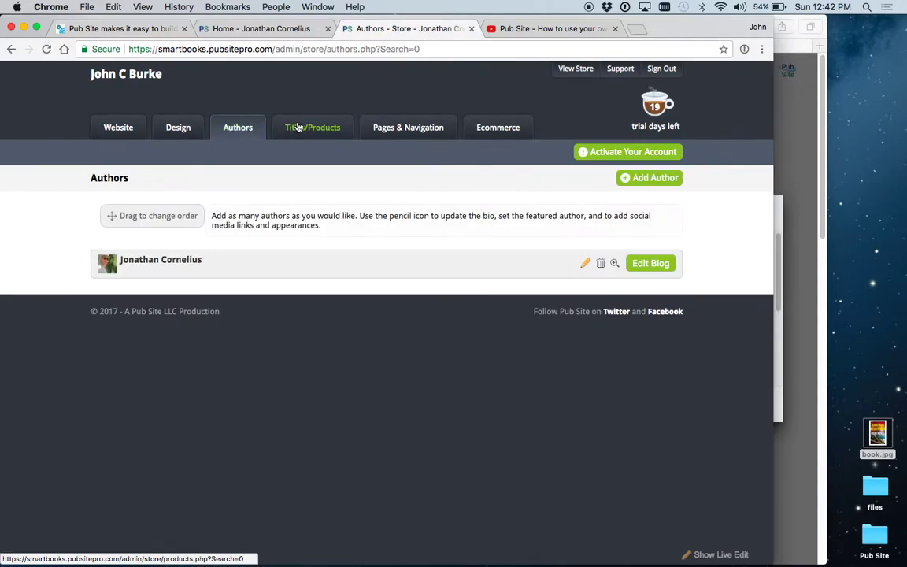
Start a blank new book product, view its Book Details, then return to the Edit Products list.
left_click(298, 128)
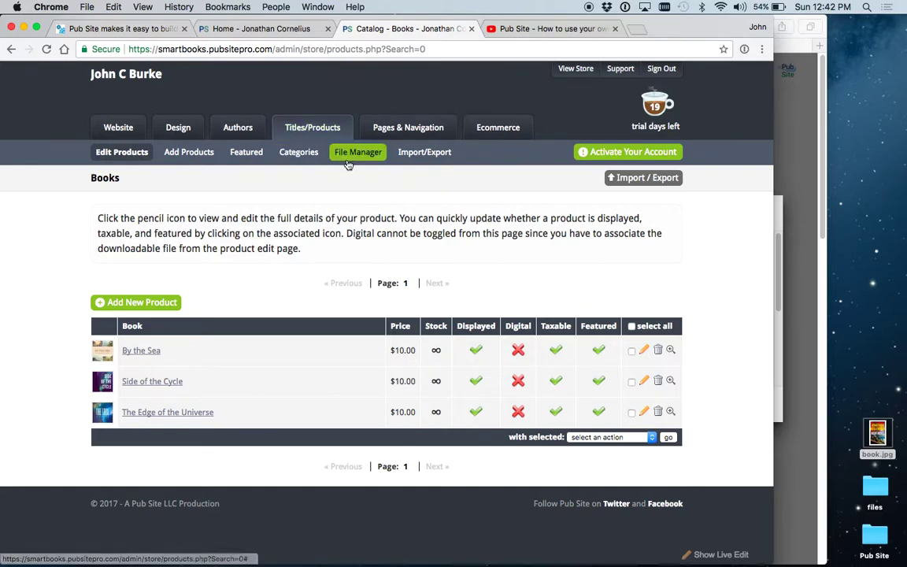
left_click(162, 304)
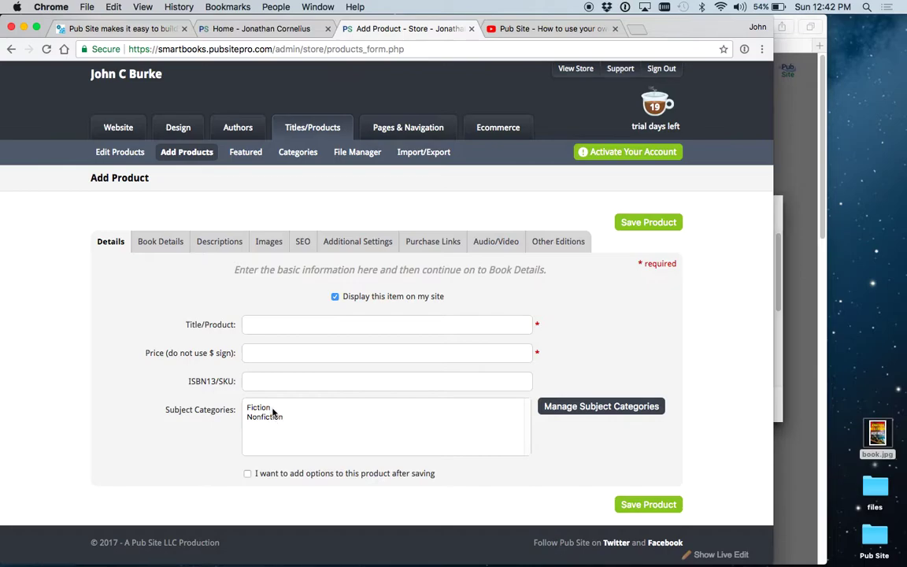
left_click(162, 243)
scroll(153, 377, "down", 2)
scroll(153, 377, "down", 1)
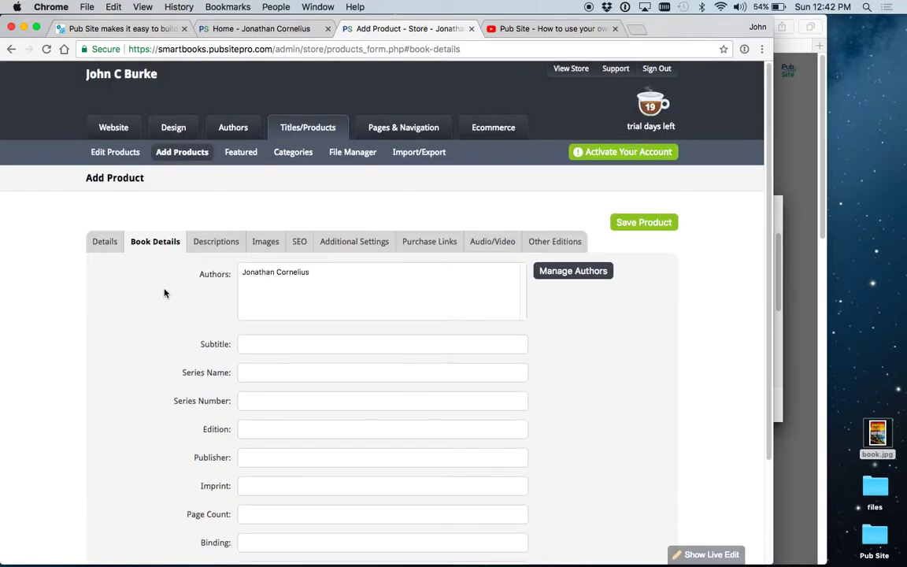
scroll(163, 292, "up", 3)
left_click(308, 128)
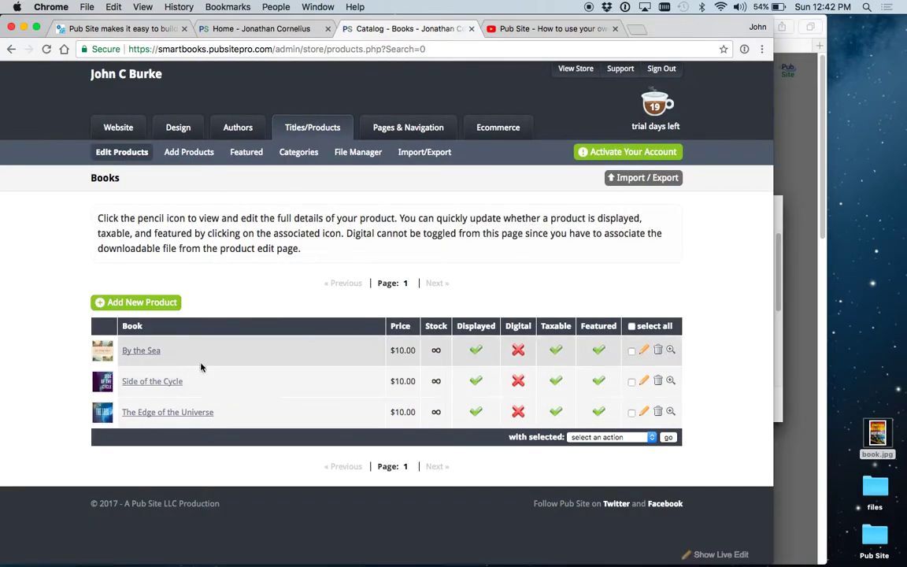
Open By the Sea for editing and scroll through its Book Details fields.
left_click(140, 350)
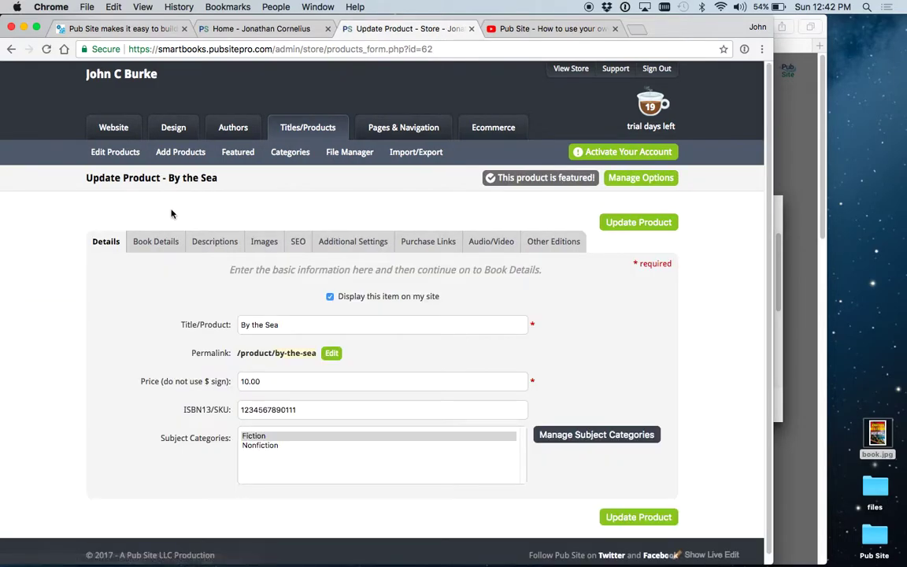
left_click(169, 244)
scroll(139, 429, "down", 3)
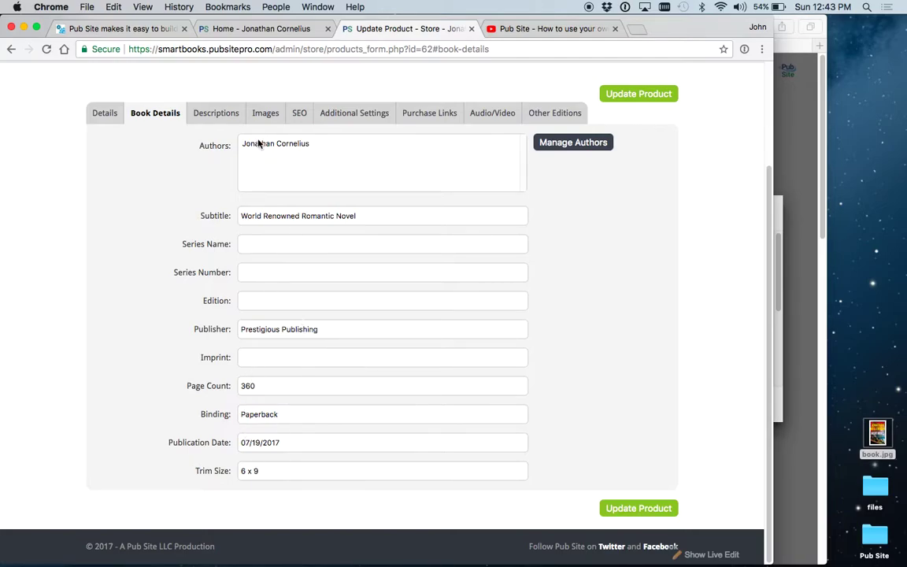
View By the Sea's short and long descriptions, scrolling the Long Description editor.
left_click(219, 117)
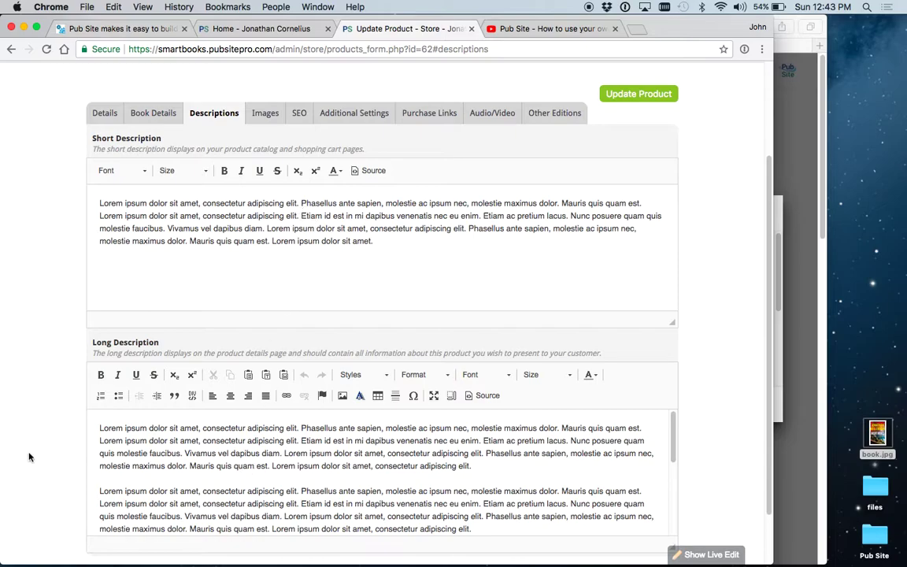
scroll(23, 323, "down", 3)
scroll(247, 425, "down", 1)
scroll(248, 425, "down", 3)
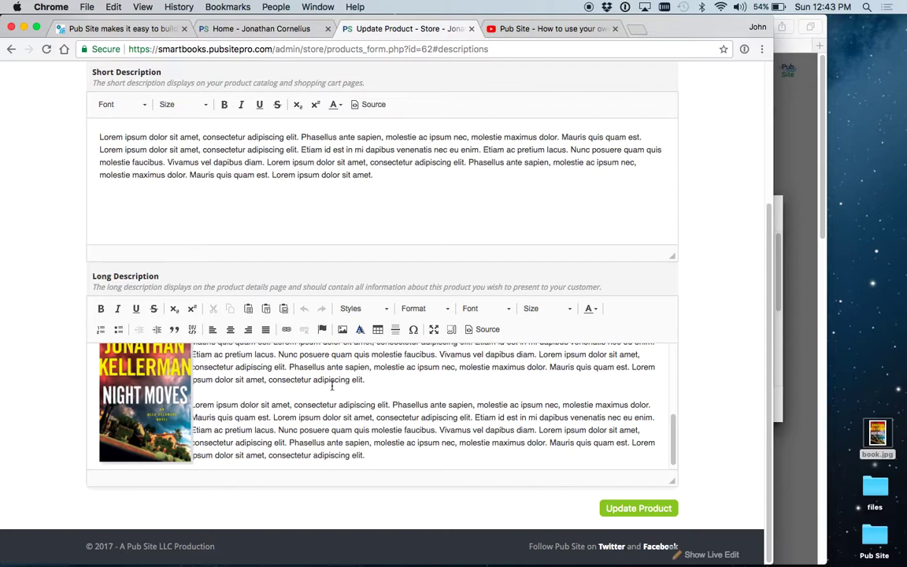
scroll(425, 401, "up", 5)
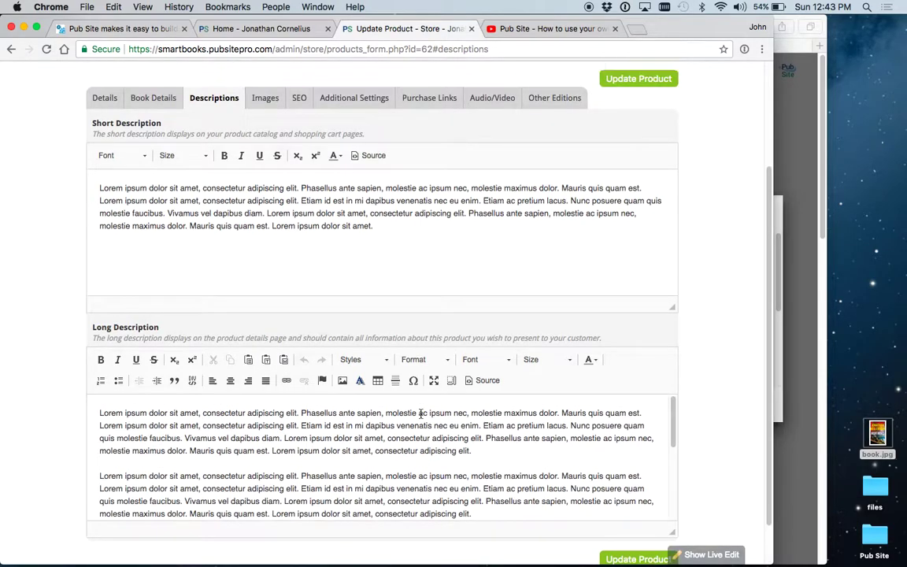
Open By the Sea's Images section and the KCFinder library's Upload option.
left_click(266, 97)
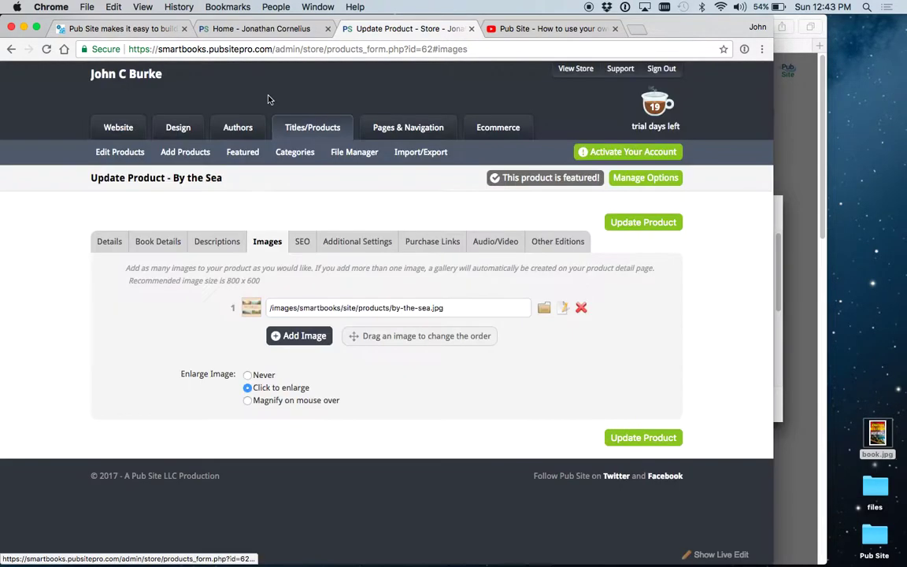
left_click(547, 308)
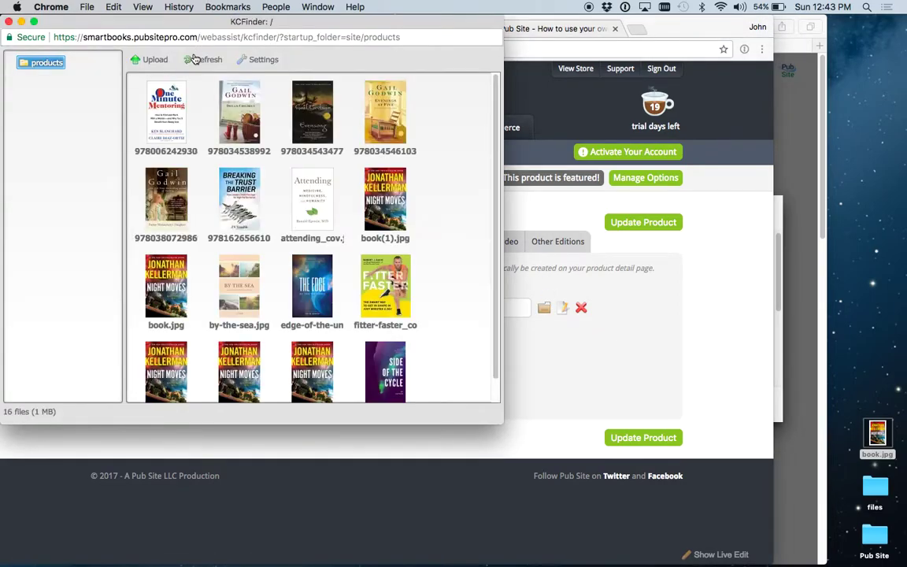
left_click(146, 59)
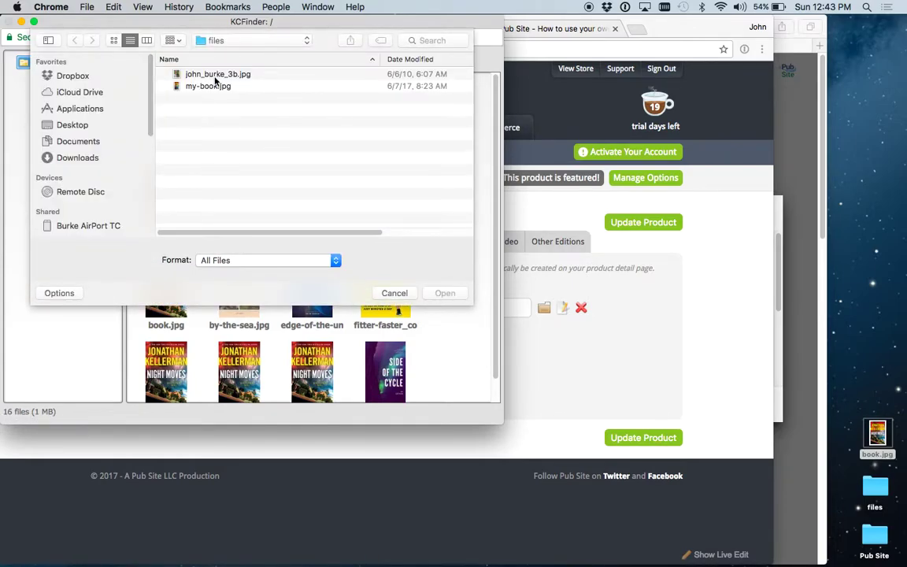
Upload my-book.jpg and book.jpg, then set by-the-sea.jpg as image 1.
left_click(214, 86)
double_click(213, 87)
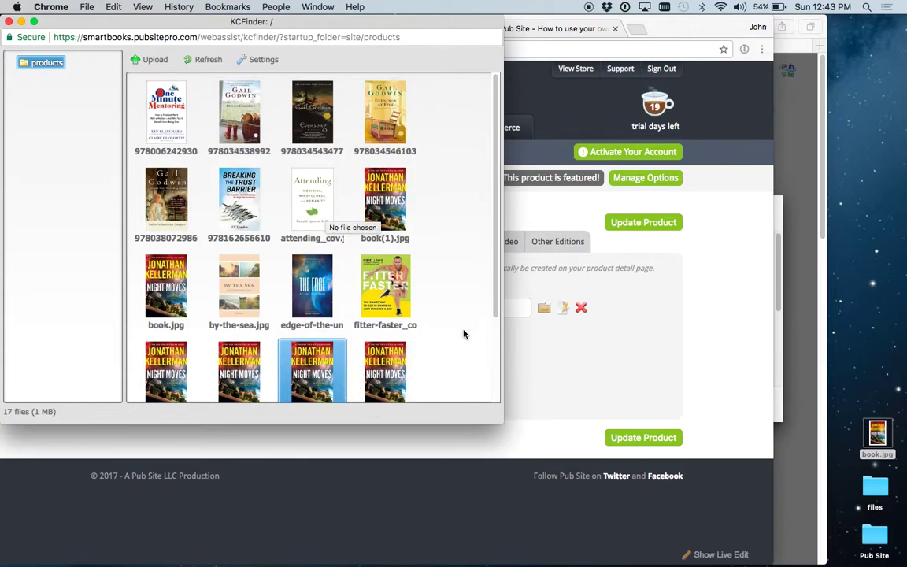
left_click_drag(879, 439, 374, 277)
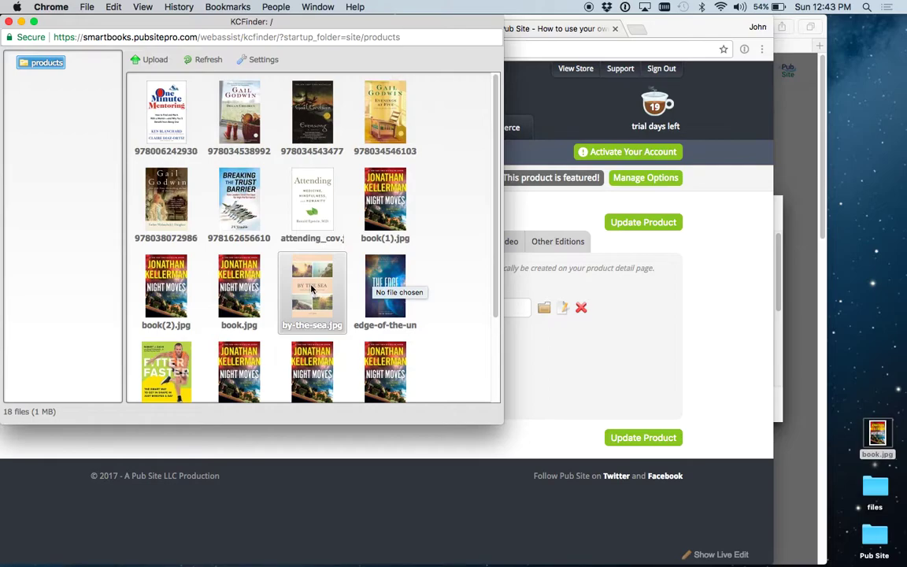
double_click(312, 289)
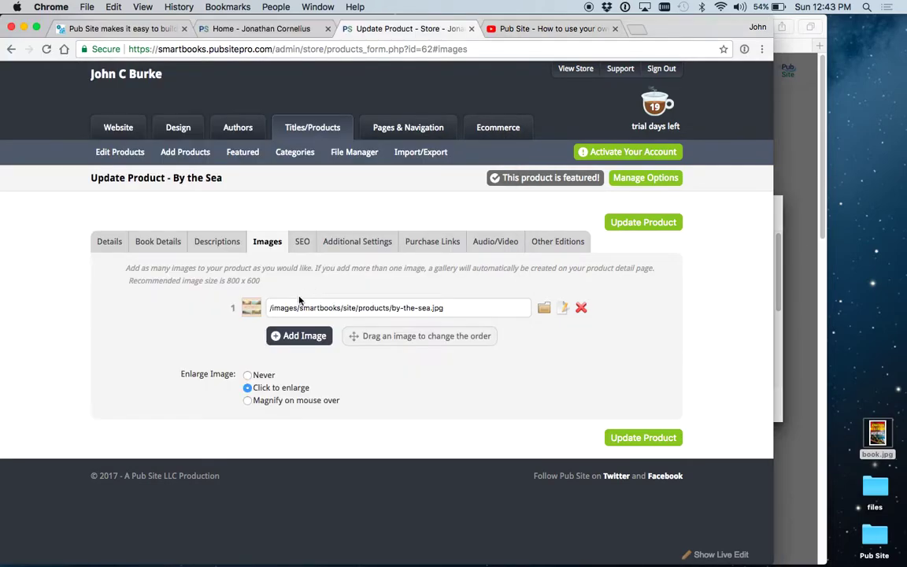
Update the By the Sea product, then review its SEO fields and Amazon, Barnes & Noble, IndieBound links.
left_click(649, 438)
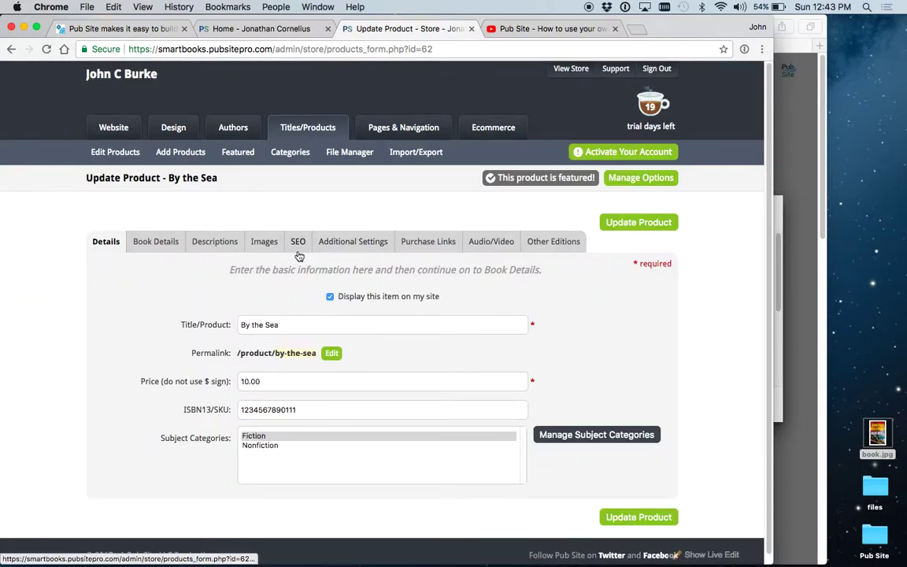
left_click(308, 243)
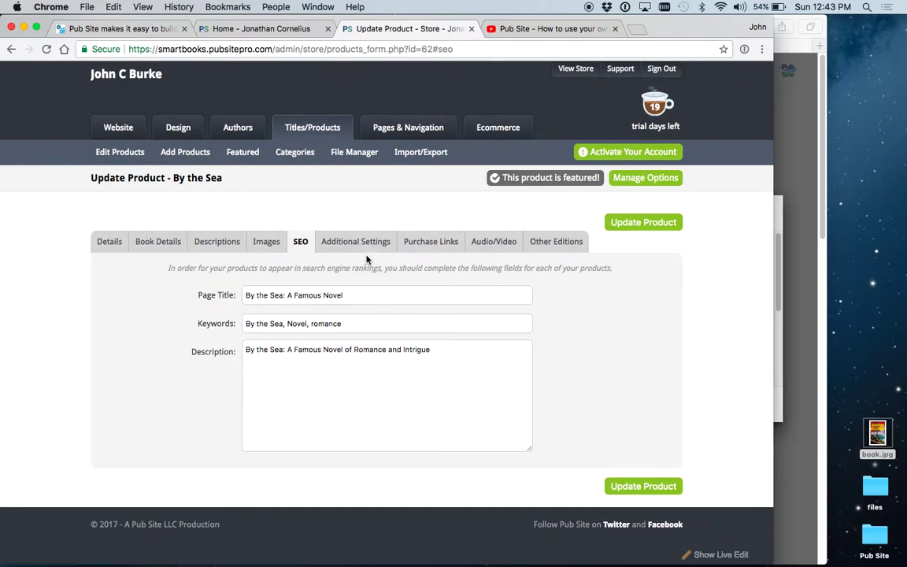
left_click(429, 243)
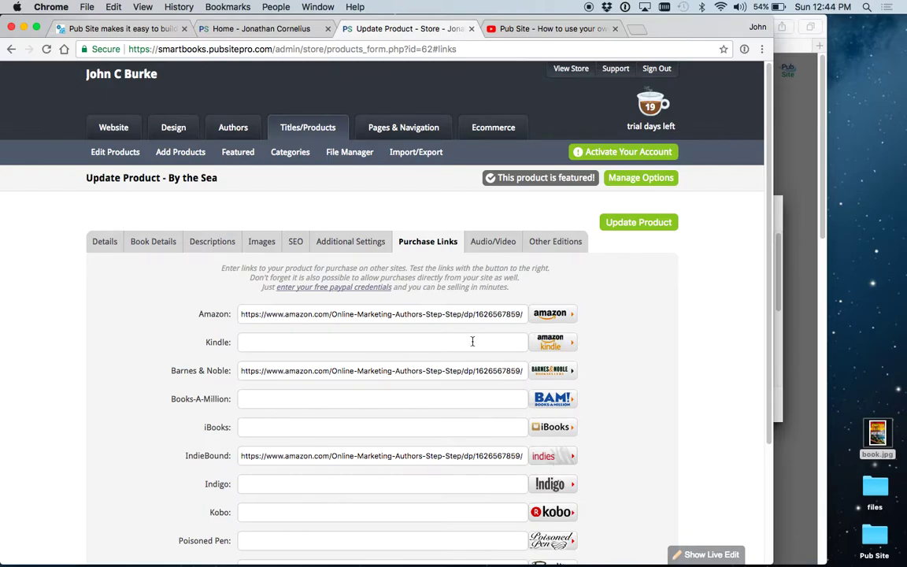
double_click(403, 313)
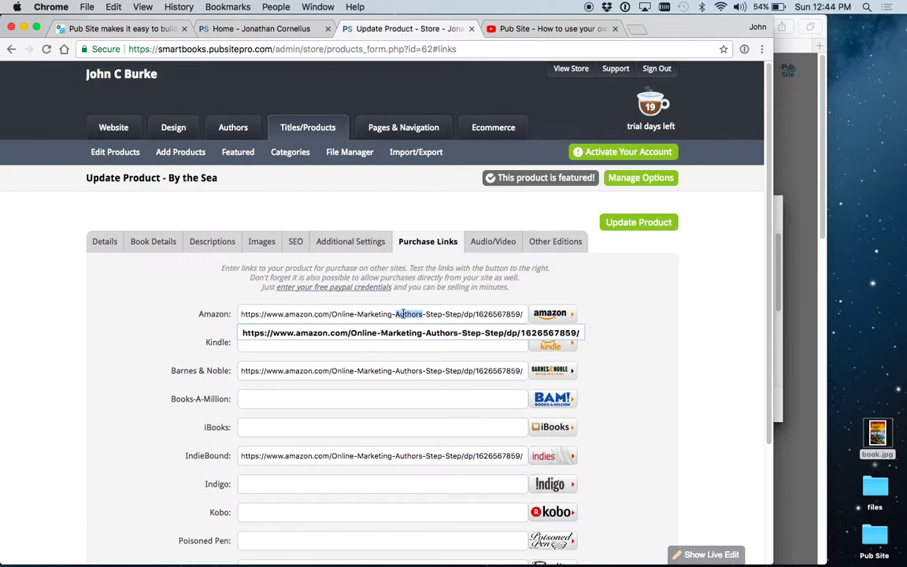
left_click(393, 345)
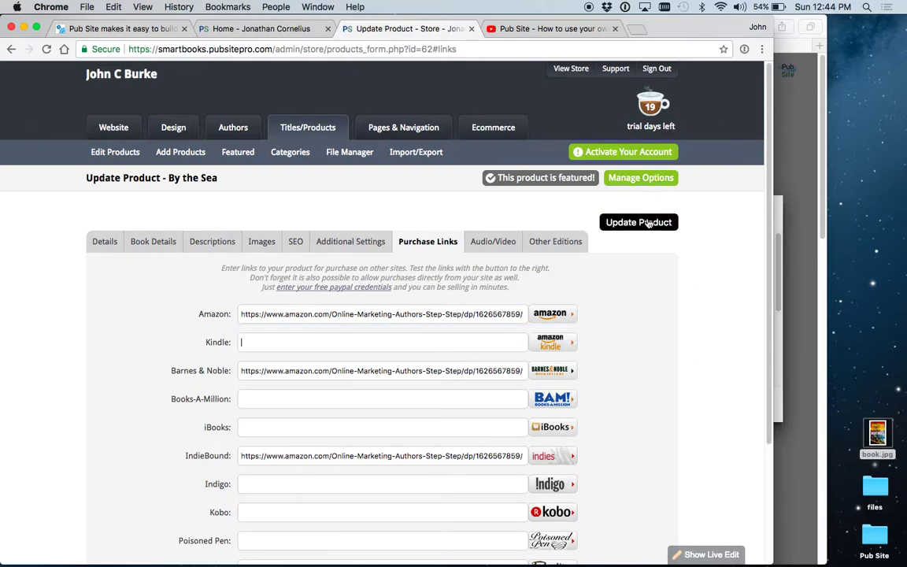
Check the book's YouTube embed code, browse Design, Authors and Titles/Products, then return to YouTube's embed dialog.
left_click(489, 241)
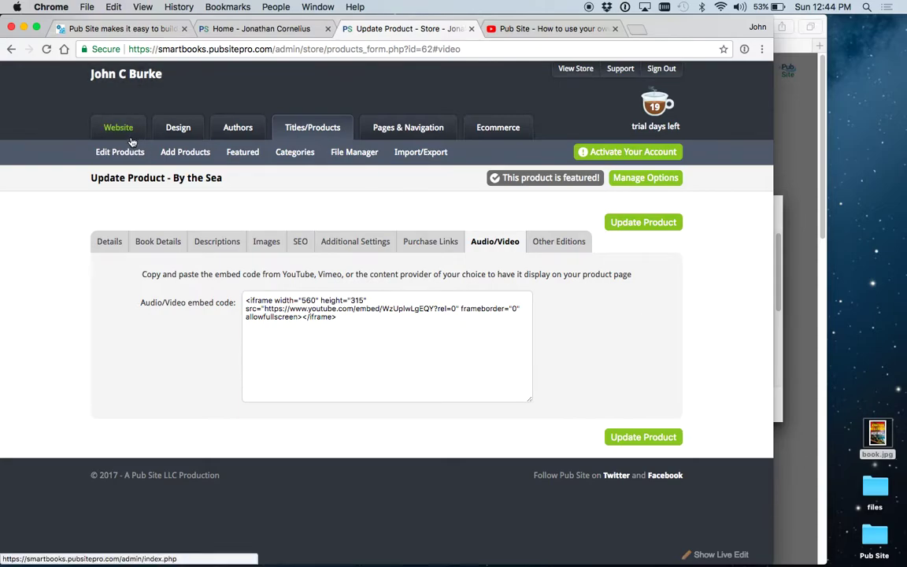
left_click(182, 131)
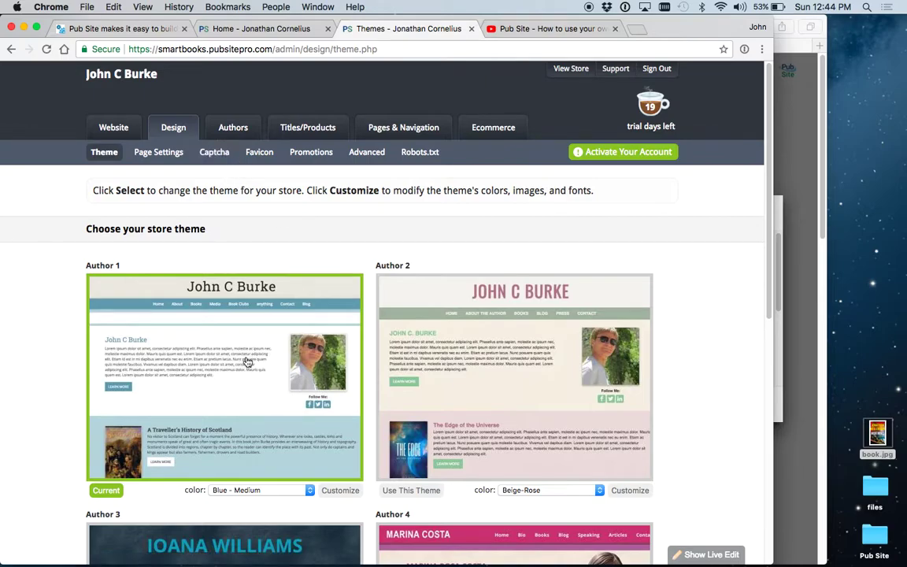
left_click(233, 128)
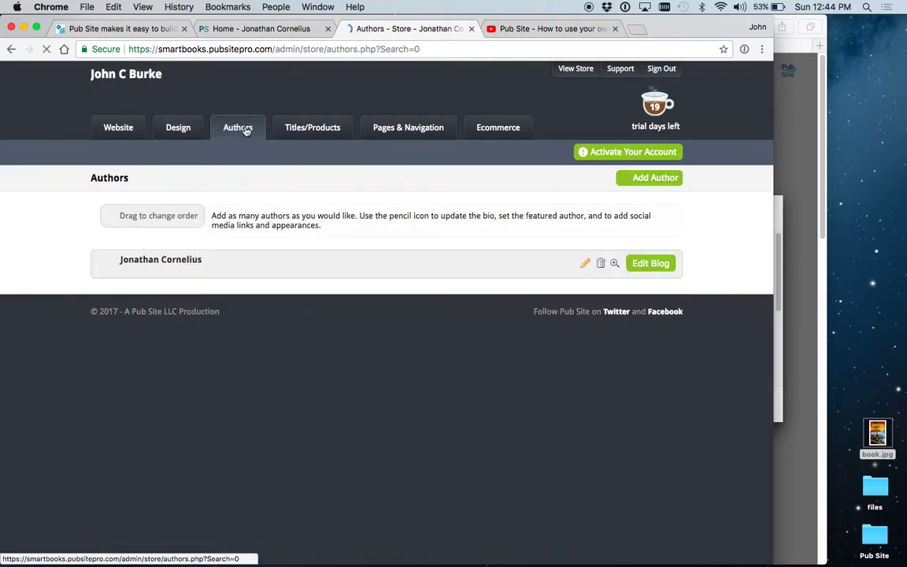
left_click(330, 129)
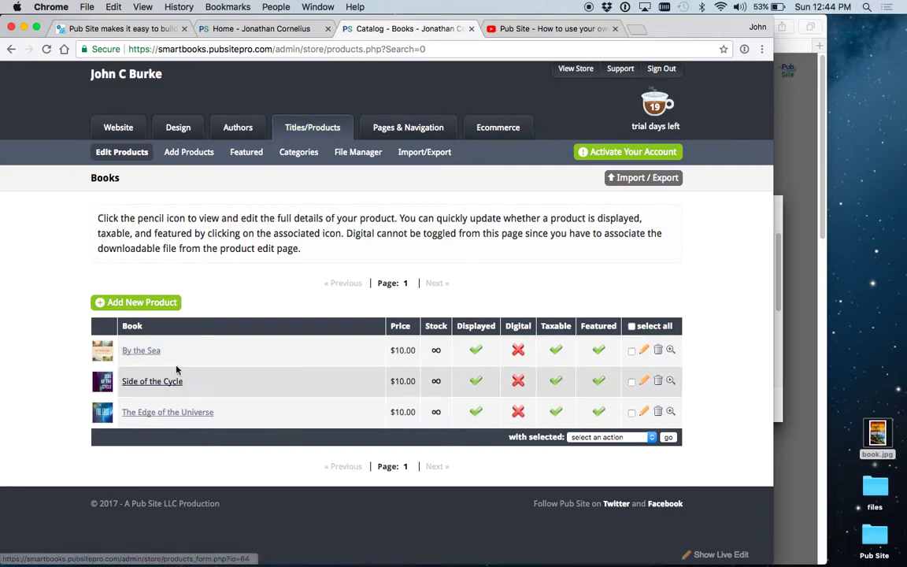
left_click(797, 468)
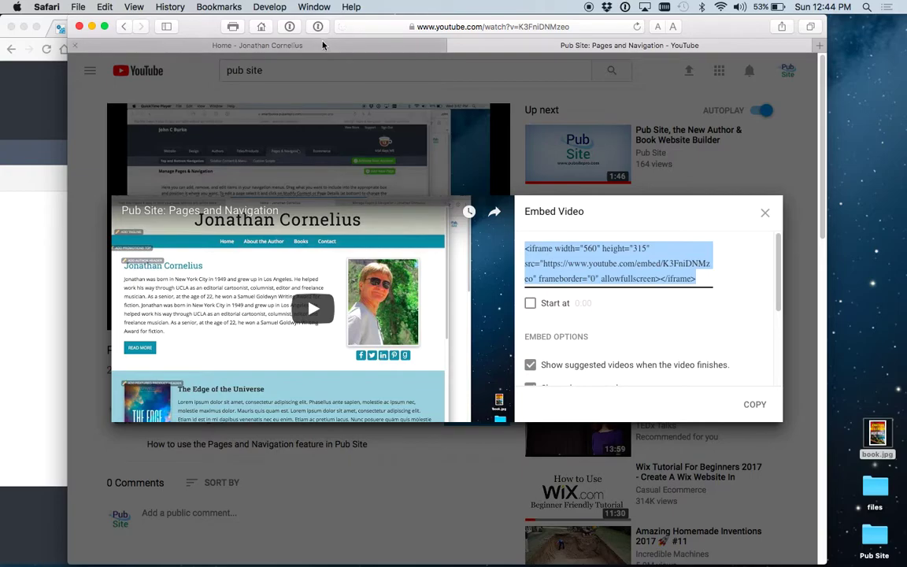
Reload the live author home page and scroll through it.
left_click(299, 45)
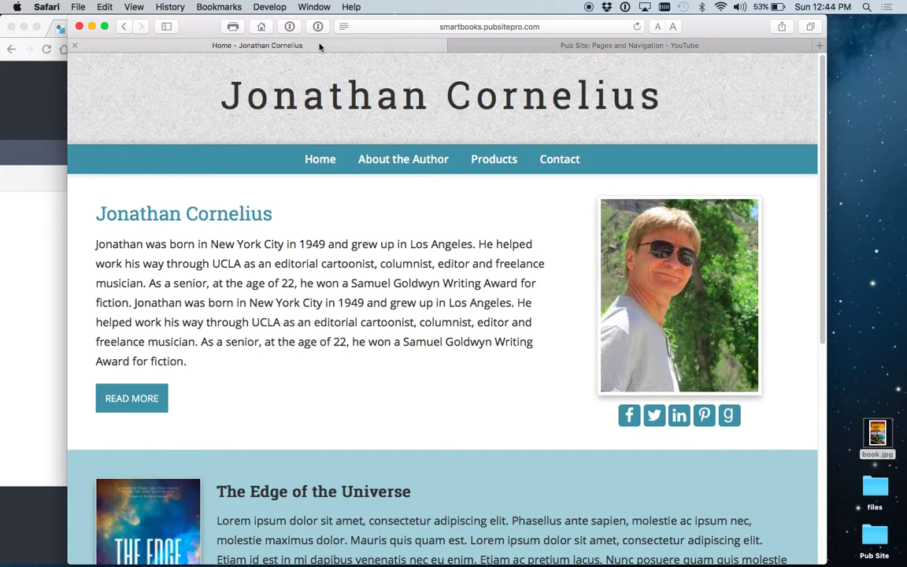
left_click(636, 26)
scroll(737, 441, "down", 10)
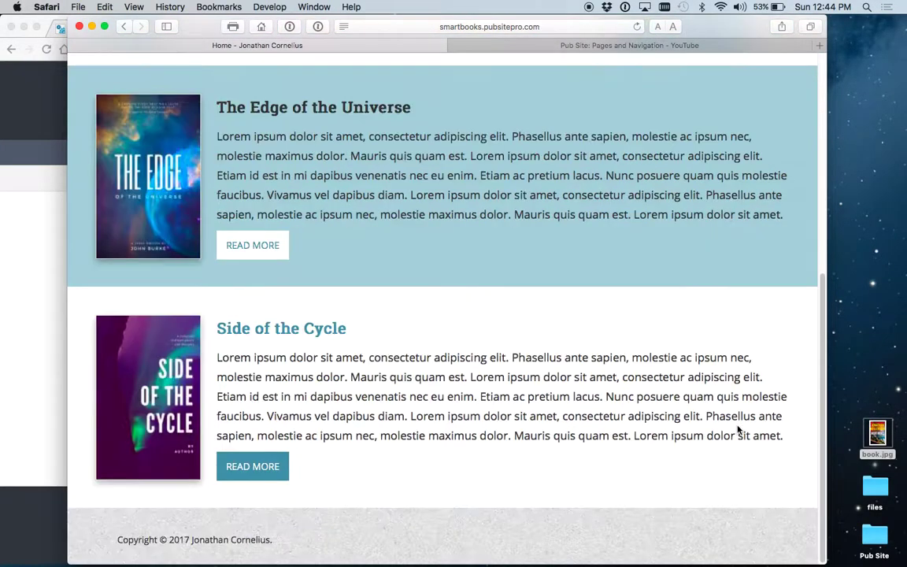
scroll(737, 425, "up", 10)
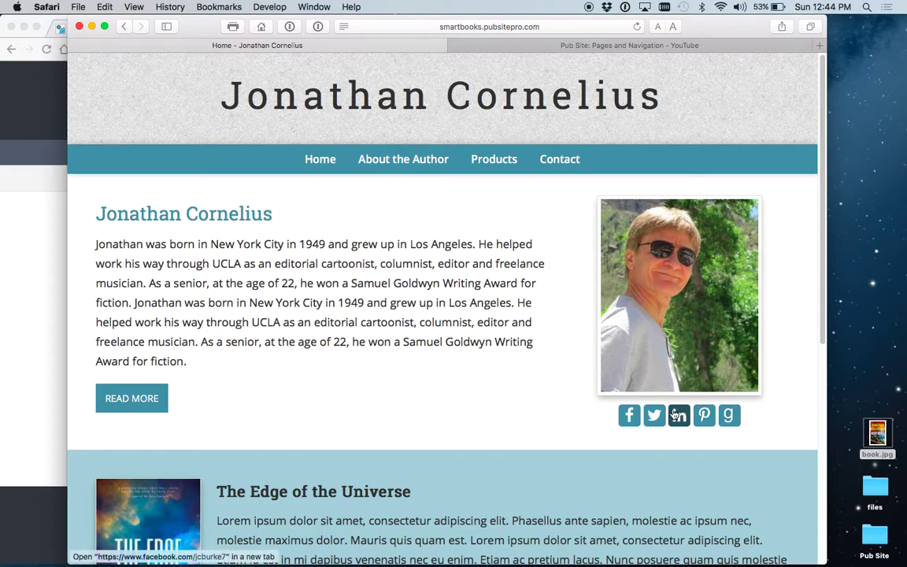
Open About the Author, scroll its bio, and reveal the Products submenu (Search, Books, Fiction, Nonfiction).
left_click(413, 159)
scroll(441, 204, "down", 2)
scroll(442, 217, "down", 6)
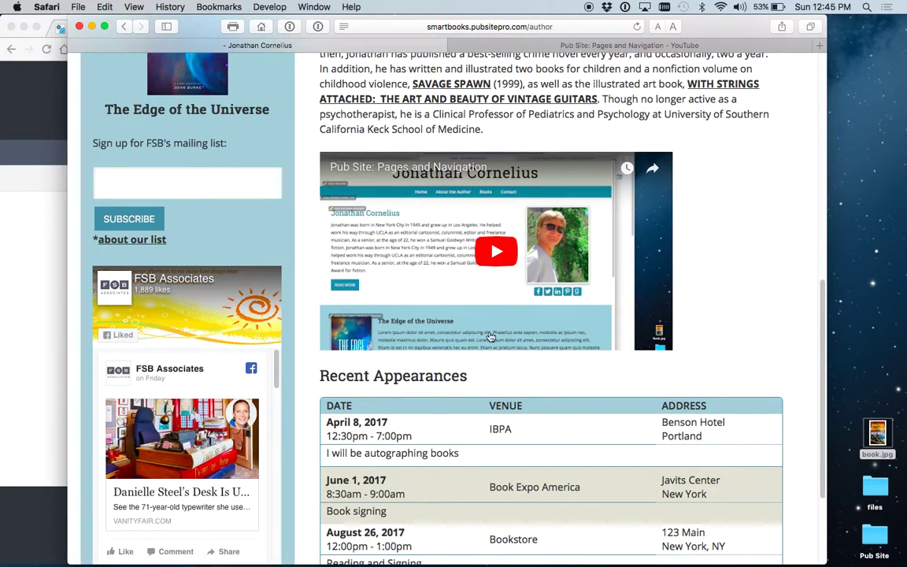
scroll(471, 311, "down", 2)
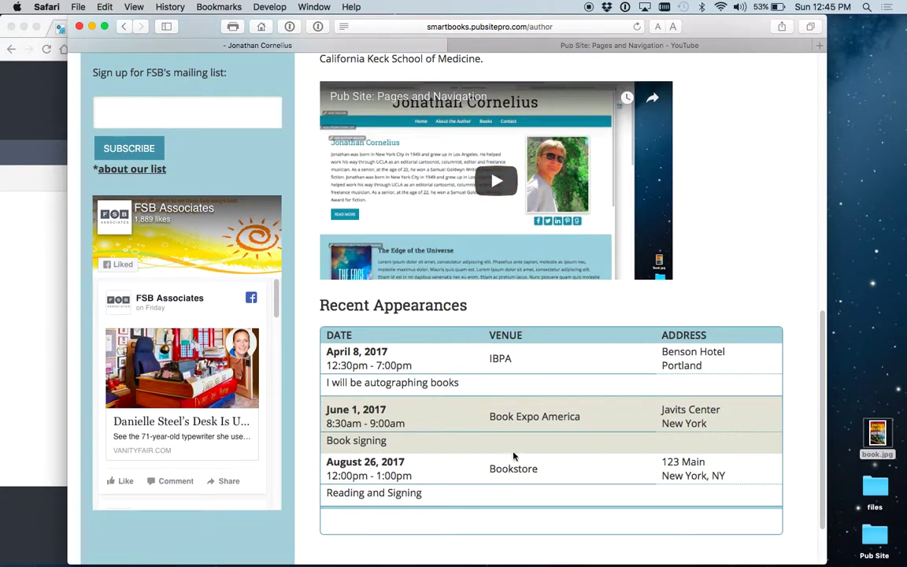
scroll(523, 441, "up", 7)
mouse_move(512, 160)
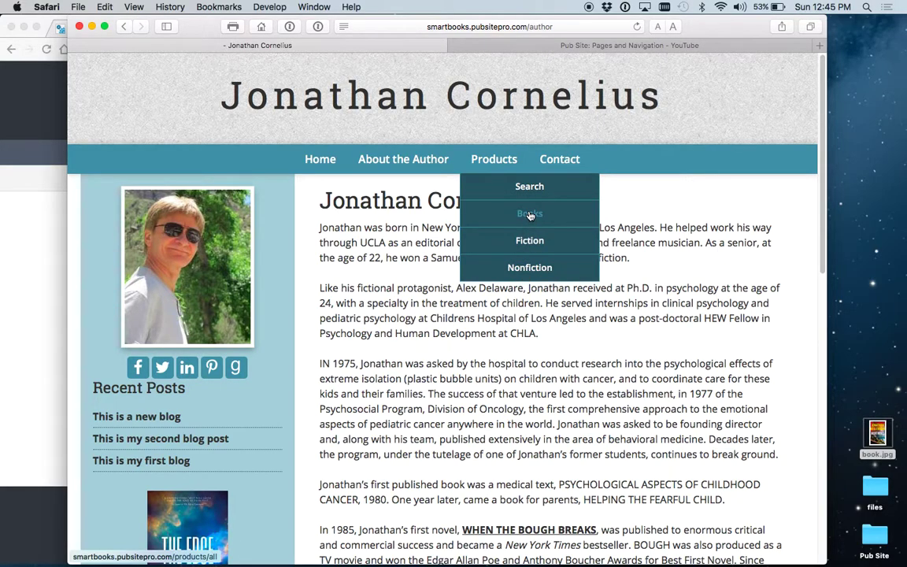
Open the Books list from the Products dropdown and scroll to By the Sea.
left_click(530, 215)
scroll(534, 290, "down", 5)
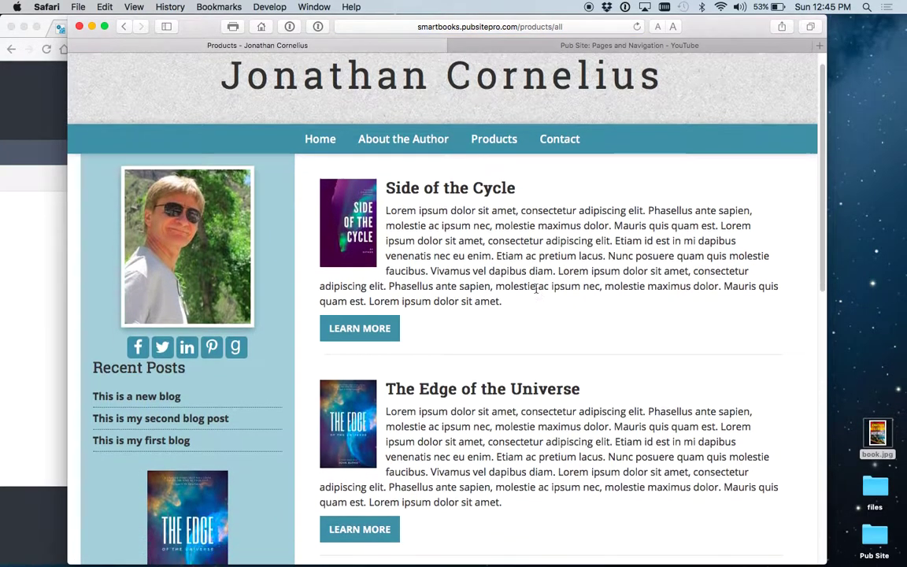
scroll(532, 256, "up", 5)
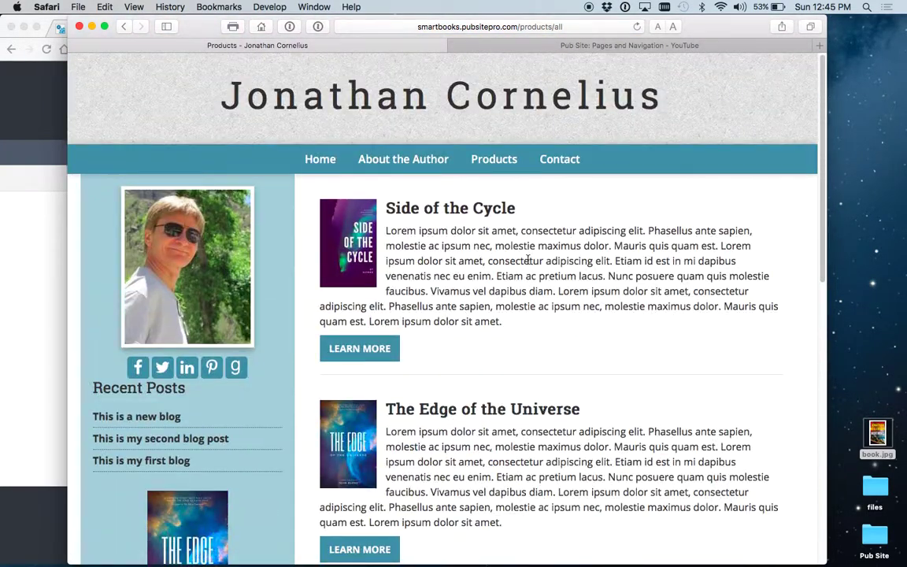
scroll(528, 260, "down", 10)
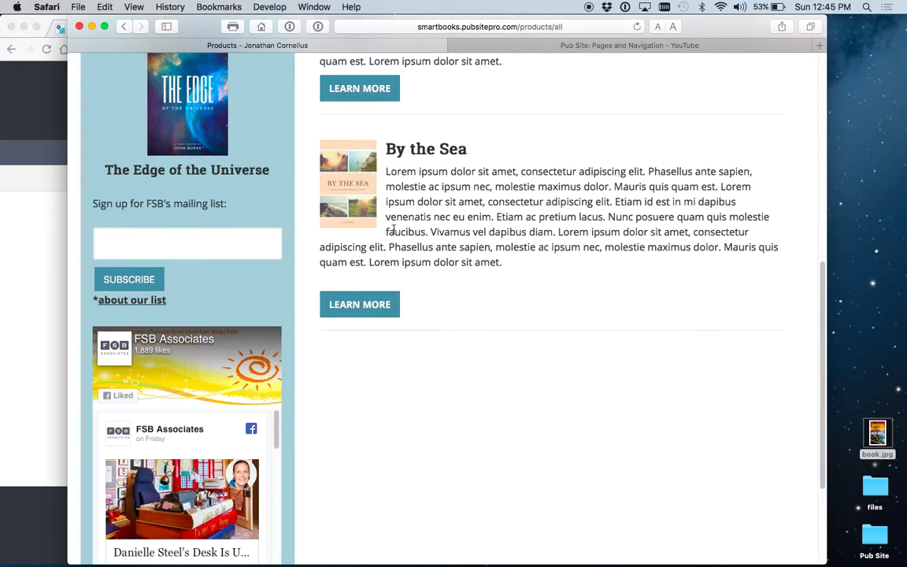
Open the By the Sea page, highlight its store links, scroll through it, then go to Contact.
left_click(360, 303)
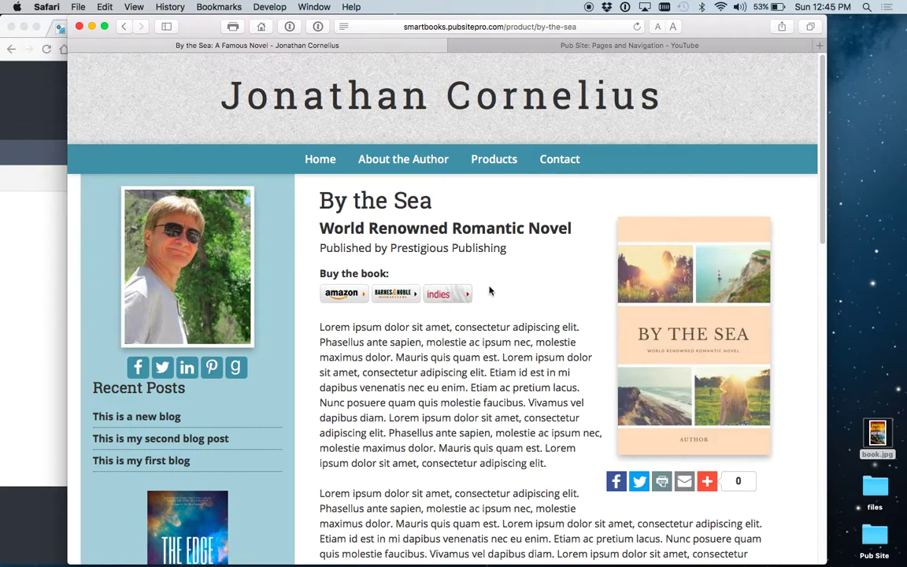
left_click_drag(482, 289, 325, 274)
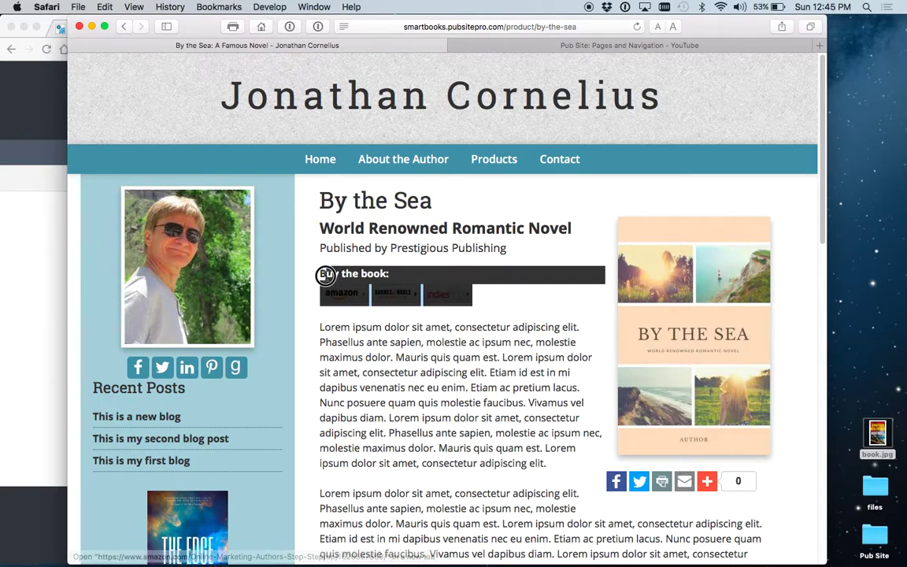
left_click(325, 274)
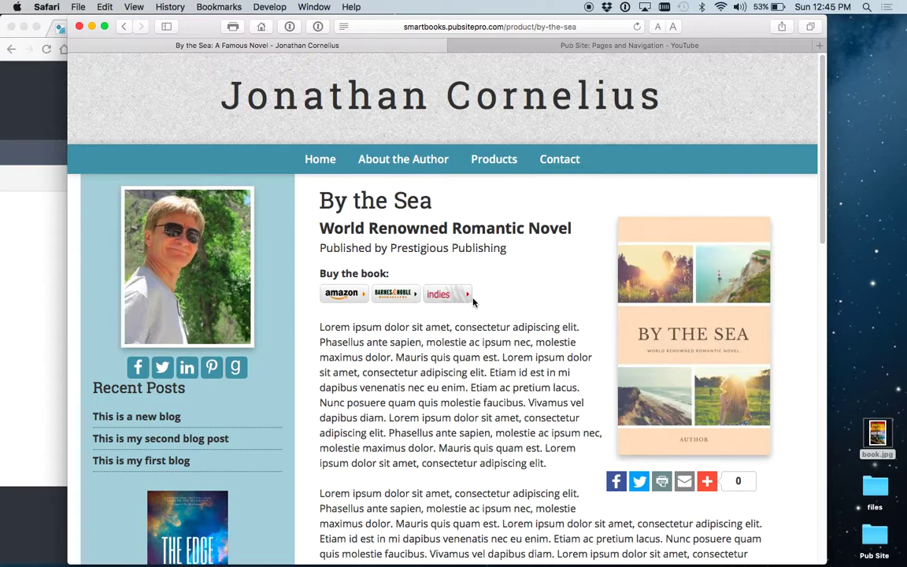
scroll(472, 300, "down", 3)
scroll(472, 299, "down", 8)
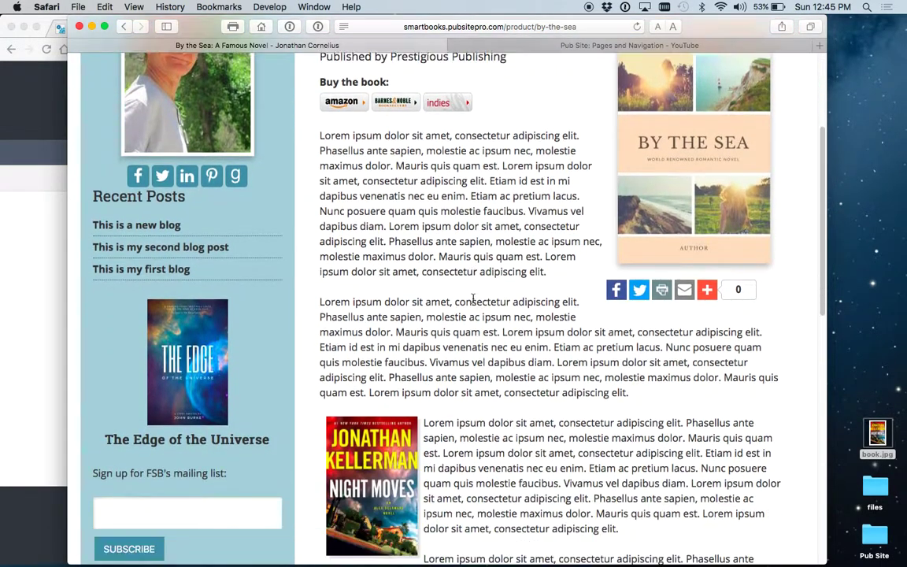
scroll(472, 300, "down", 1)
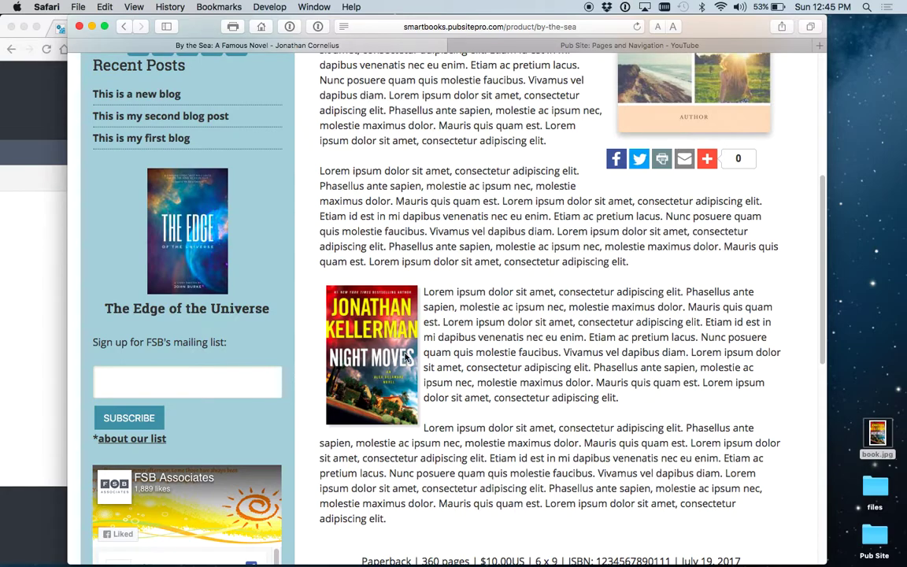
scroll(454, 355, "down", 6)
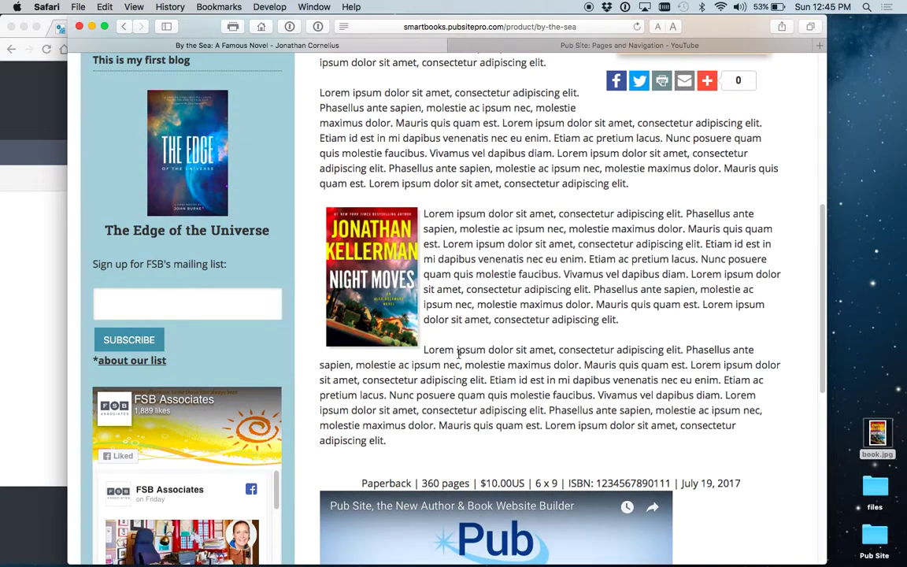
scroll(459, 358, "down", 4)
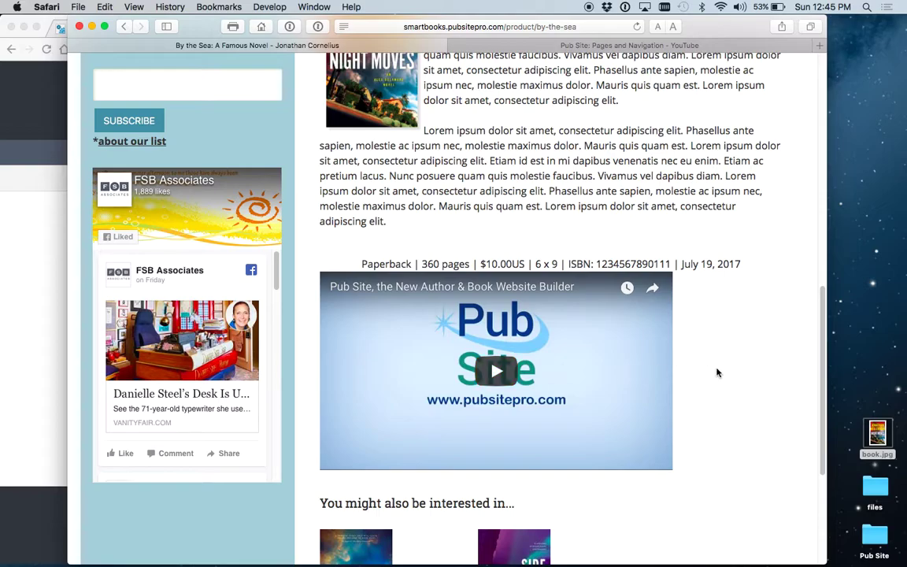
scroll(716, 372, "up", 10)
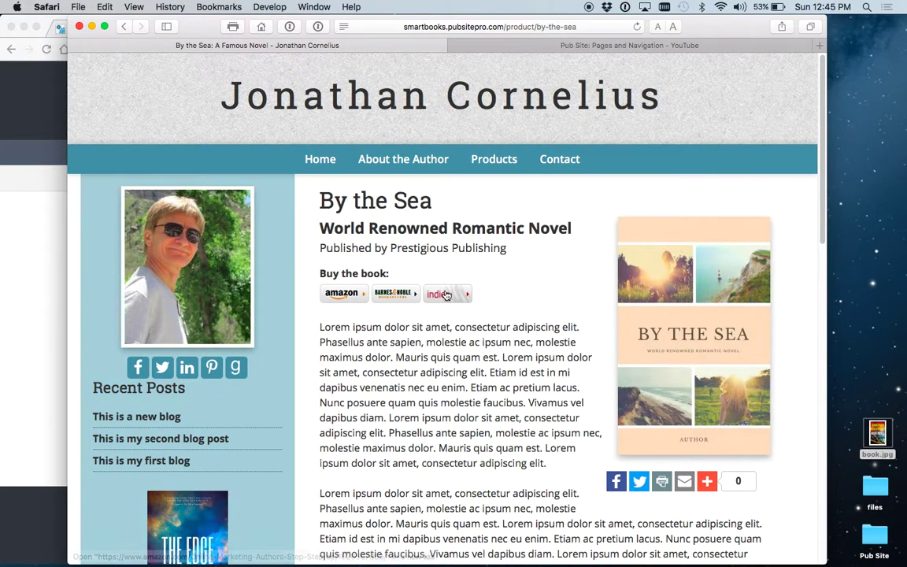
left_click(567, 158)
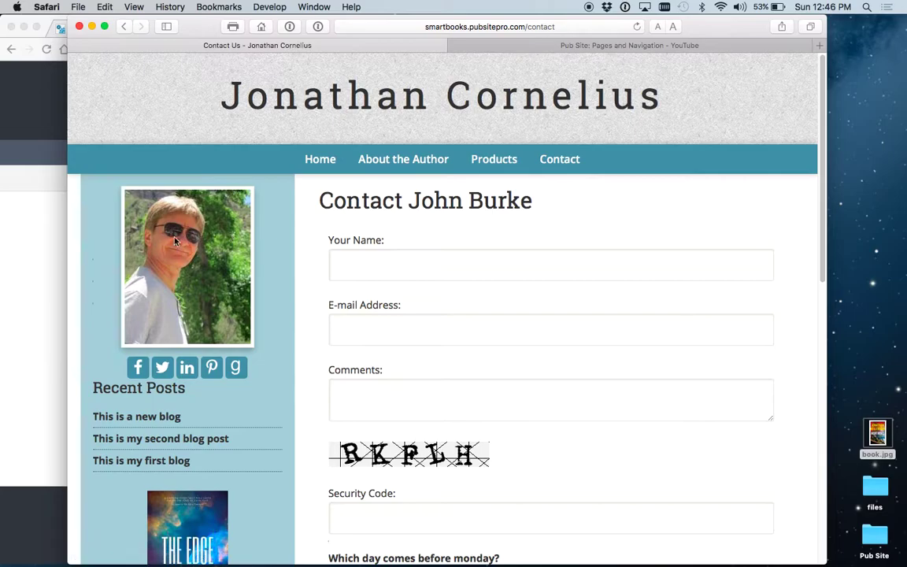
Scroll through the Contact page's name, e-mail, comments and security-code form.
scroll(161, 369, "down", 5)
scroll(161, 368, "up", 5)
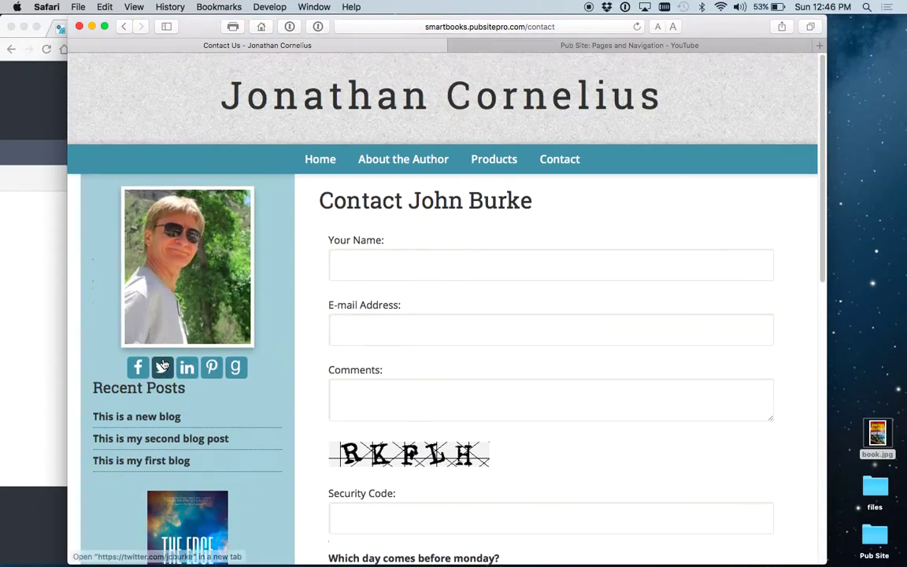
In Pages & Navigation, move My Account and Products out of the main navigation.
left_click(26, 326)
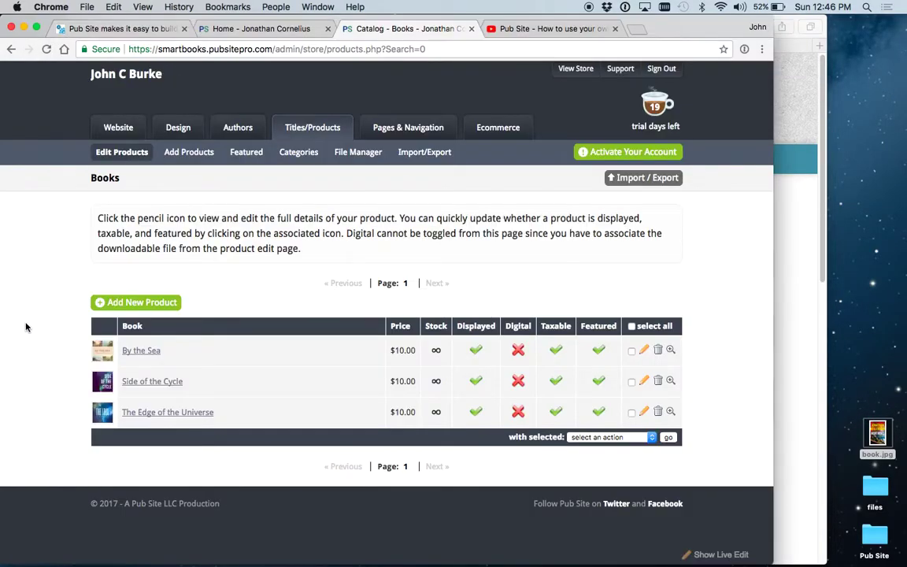
left_click(407, 129)
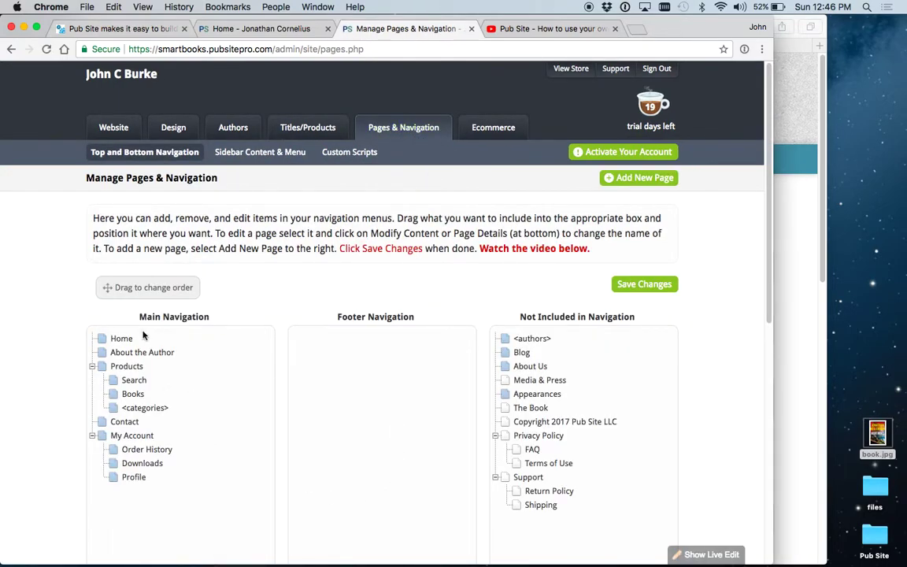
left_click(118, 437)
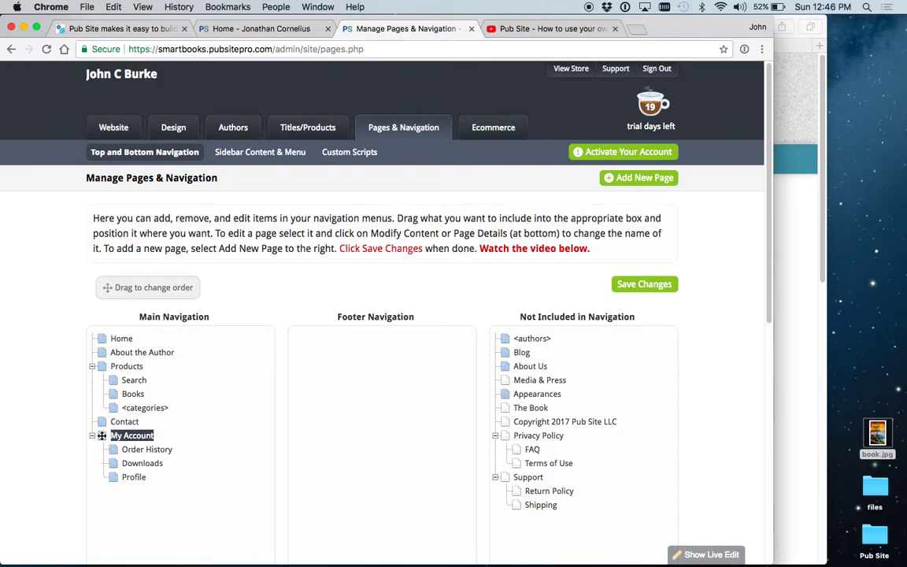
left_click_drag(102, 435, 504, 520)
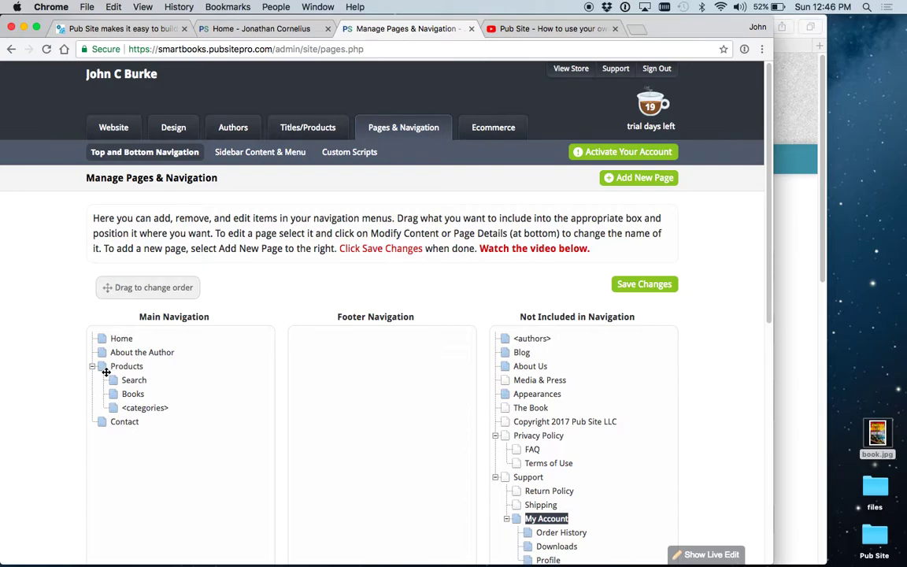
left_click_drag(100, 366, 494, 391)
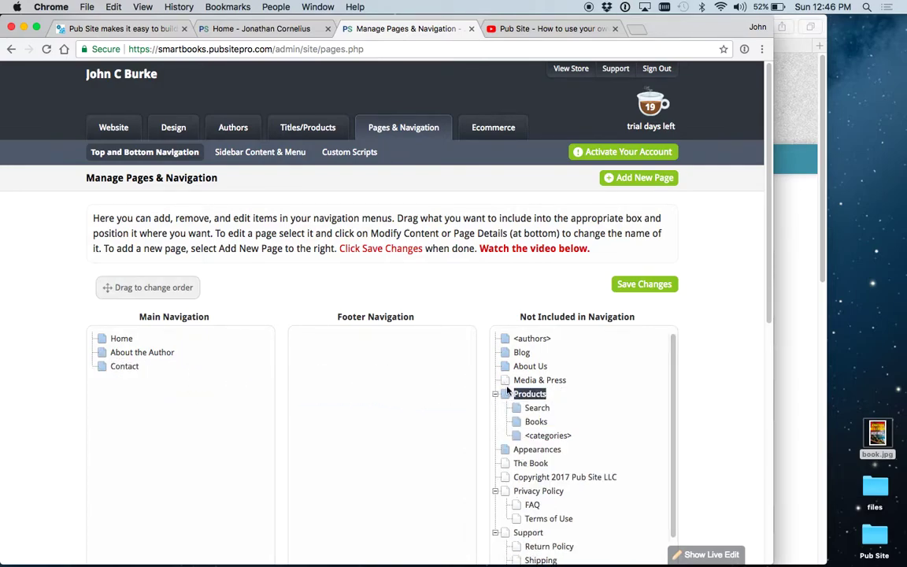
Add Books and Blog to the main navigation and save the changes.
left_click(535, 422)
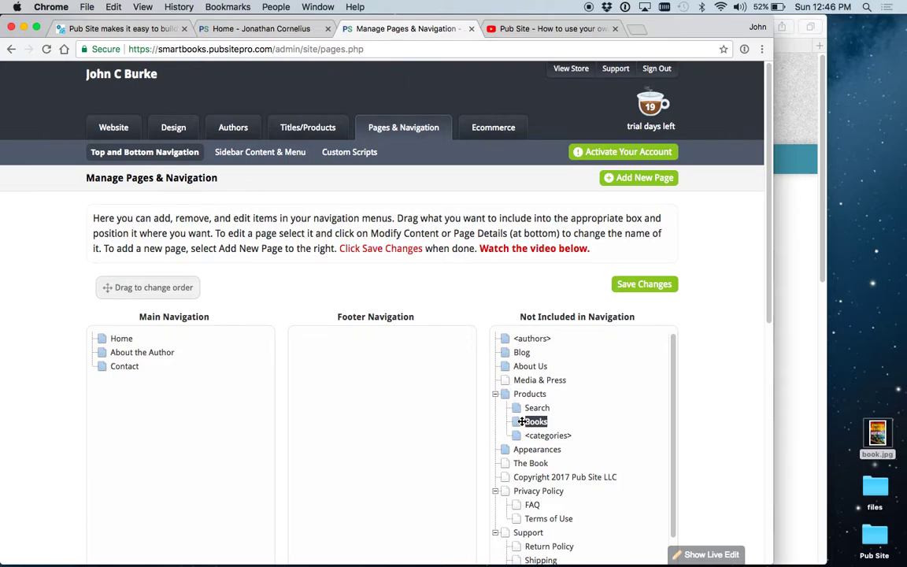
left_click_drag(515, 422, 201, 363)
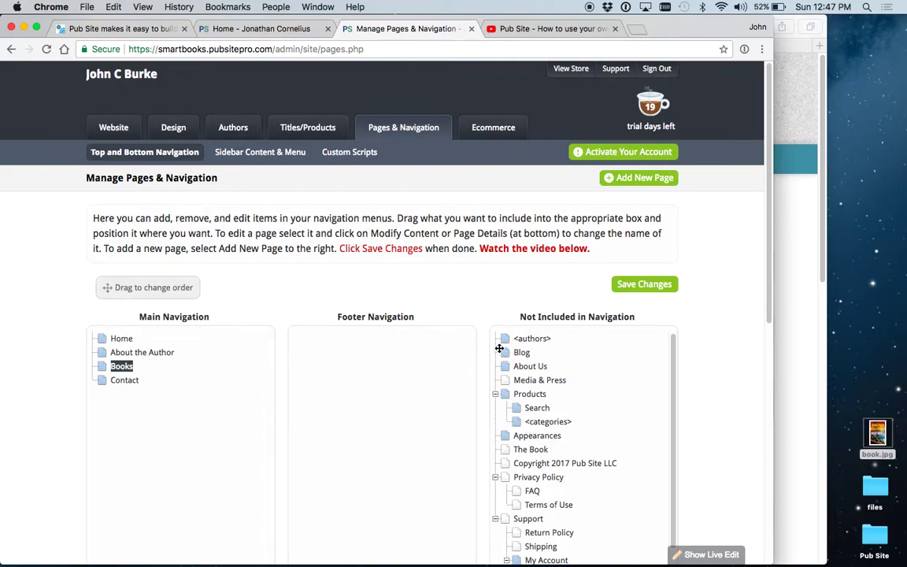
left_click_drag(506, 354, 196, 367)
left_click(641, 284)
Reload the live site, open Blog and its newest post, then the Books page listing two titles.
key("super+Tab")
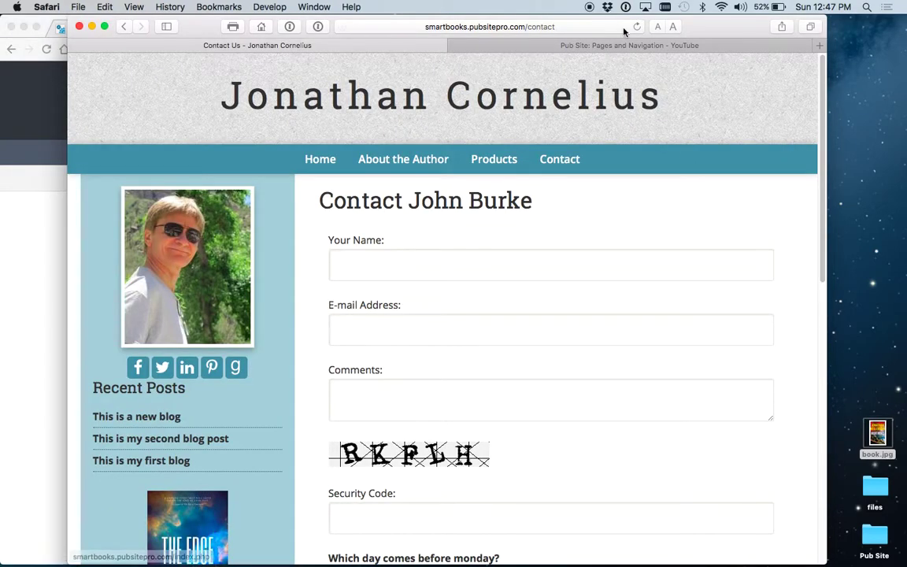
left_click(637, 26)
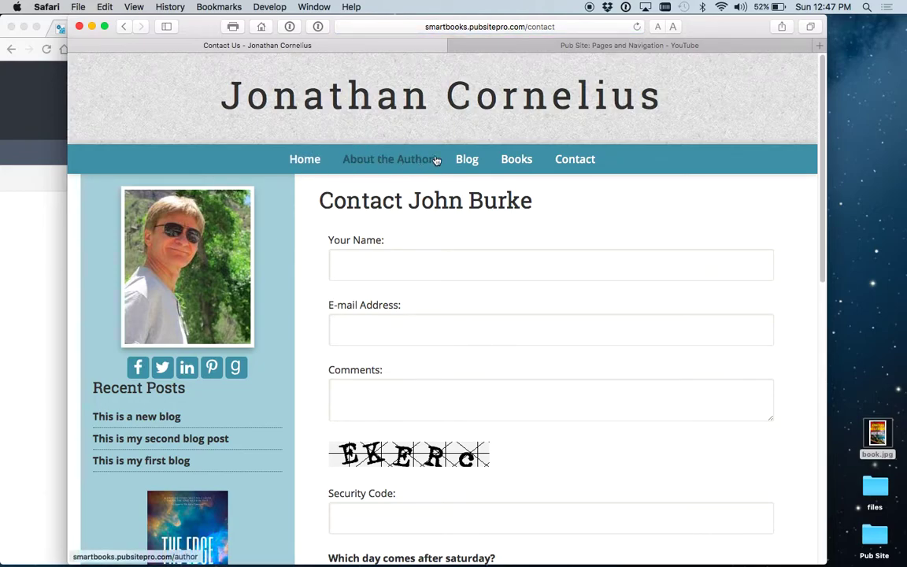
left_click(467, 160)
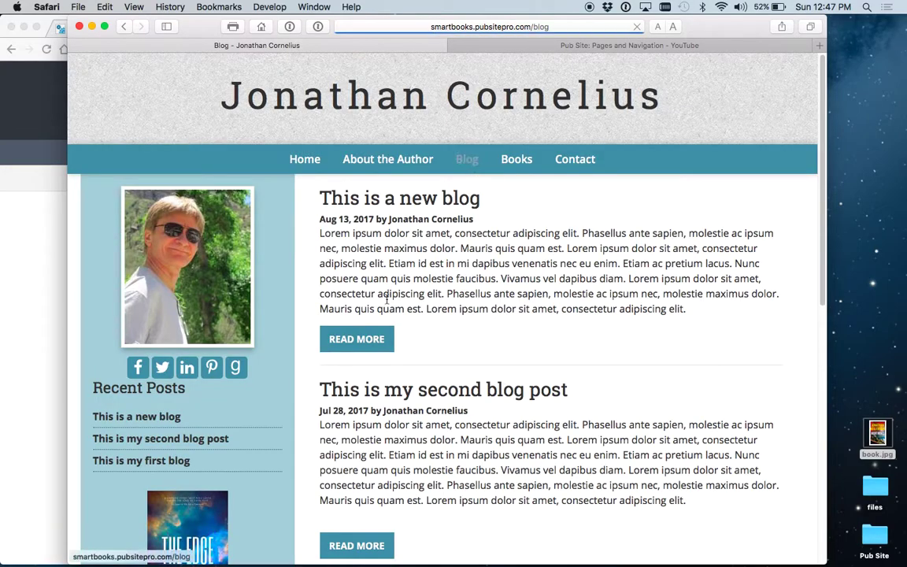
left_click(366, 337)
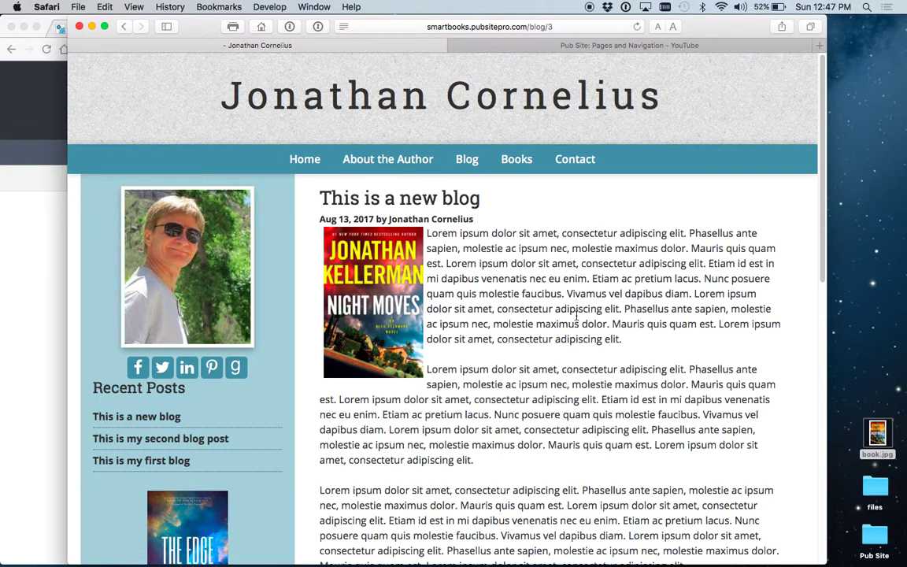
left_click(515, 160)
scroll(525, 228, "down", 5)
scroll(525, 237, "up", 5)
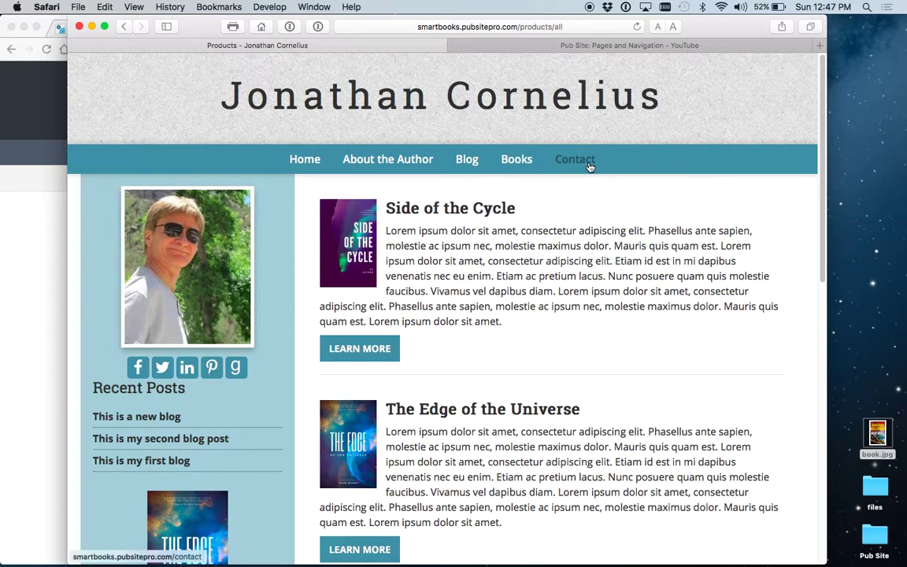
left_click(48, 319)
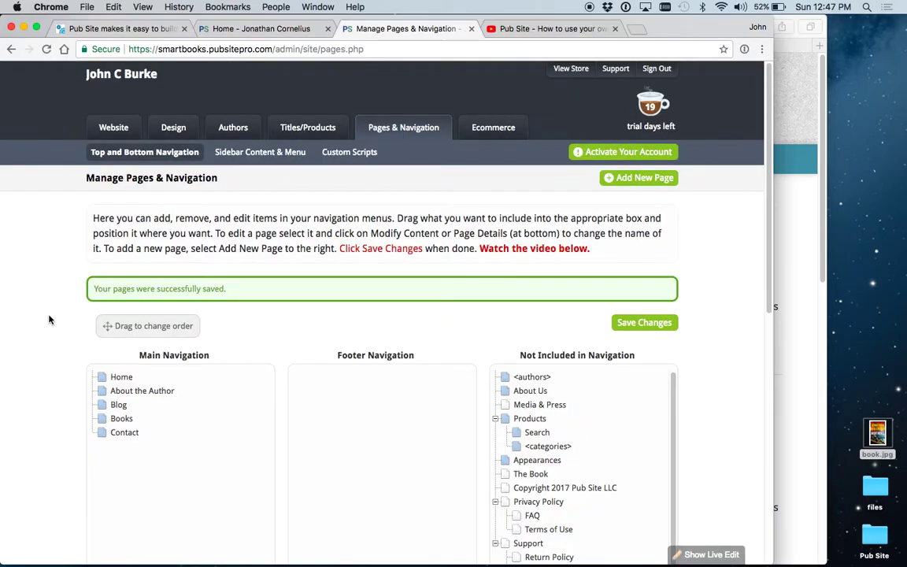
left_click(240, 152)
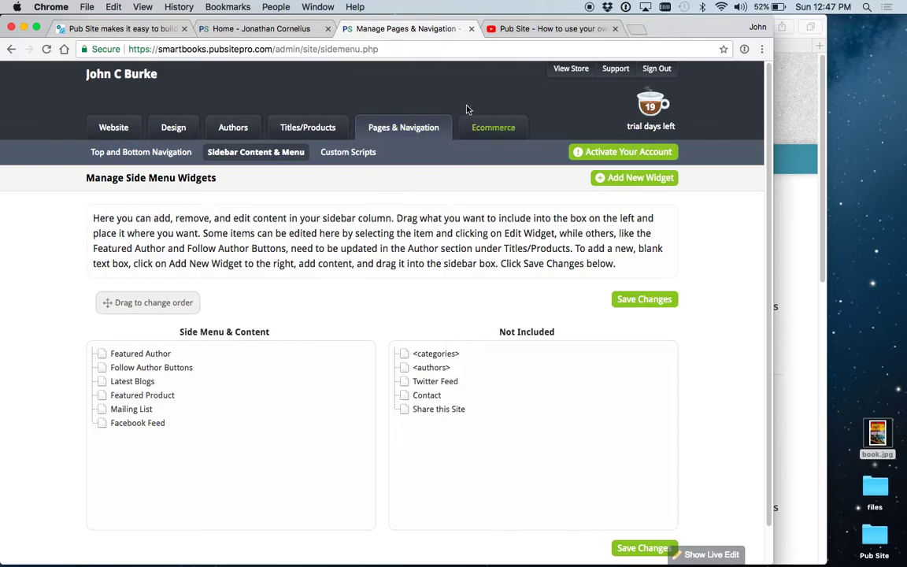
left_click(793, 199)
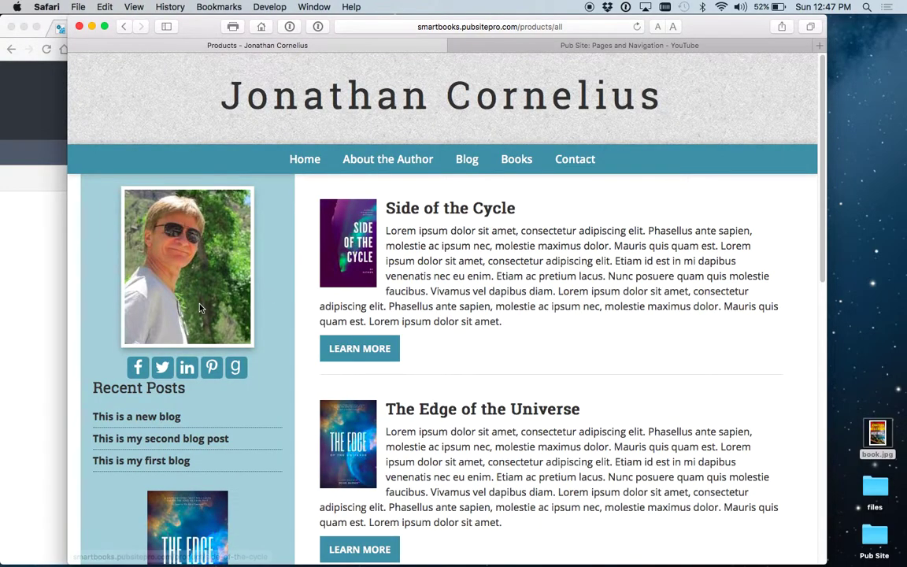
scroll(181, 273, "down", 5)
scroll(197, 283, "down", 5)
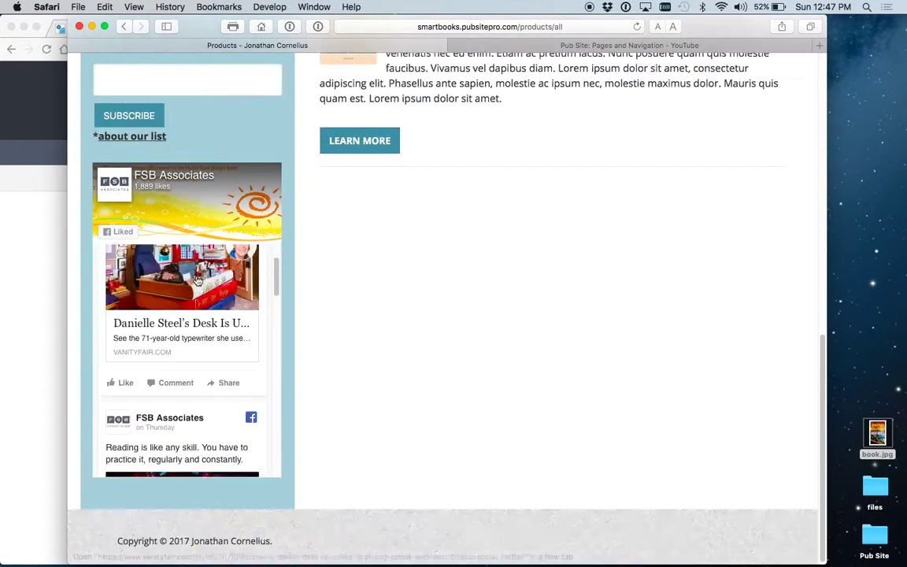
scroll(189, 259, "up", 10)
left_click(13, 224)
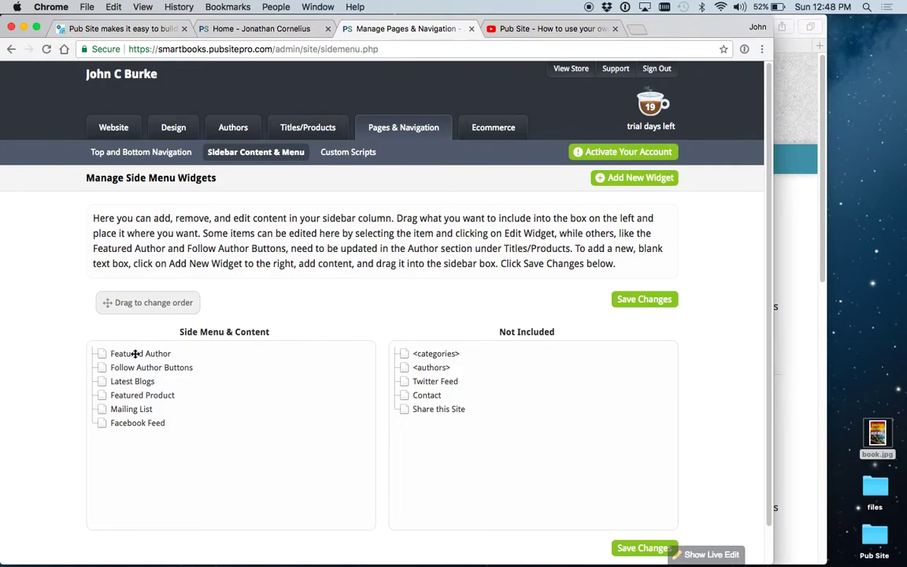
left_click(128, 408)
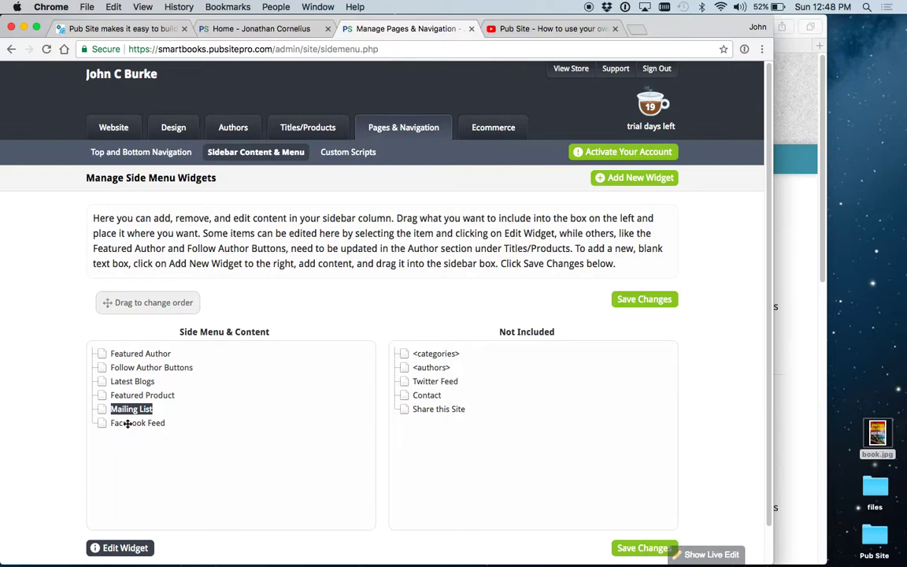
left_click(123, 548)
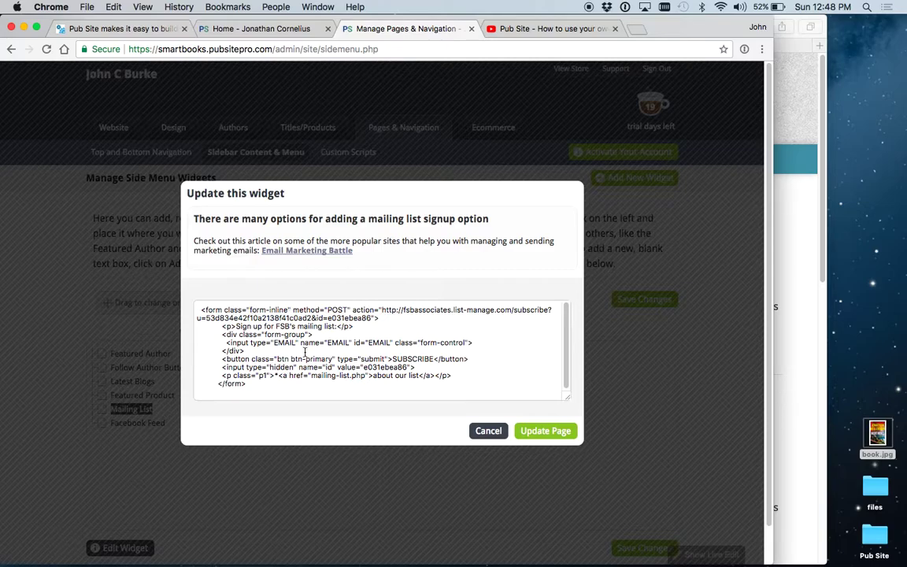
left_click_drag(196, 311, 180, 444)
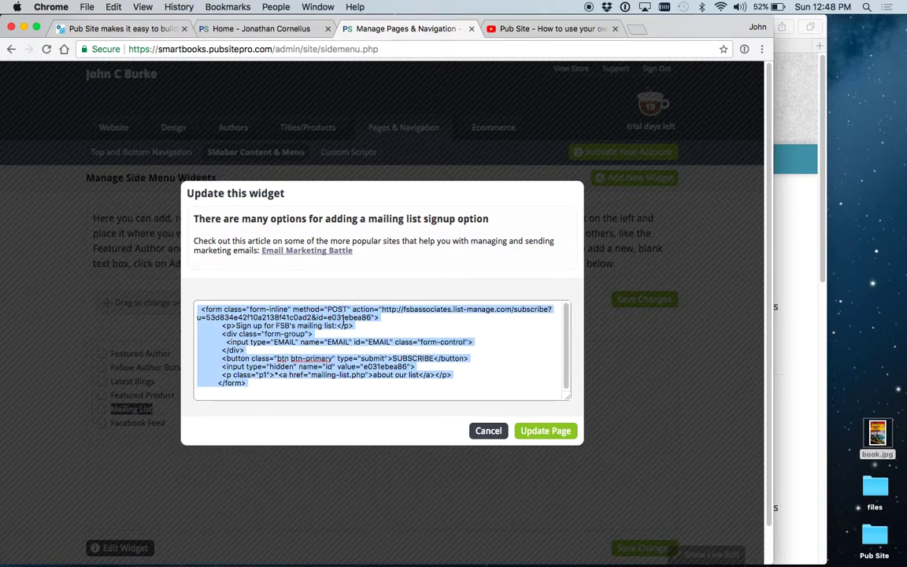
left_click(490, 431)
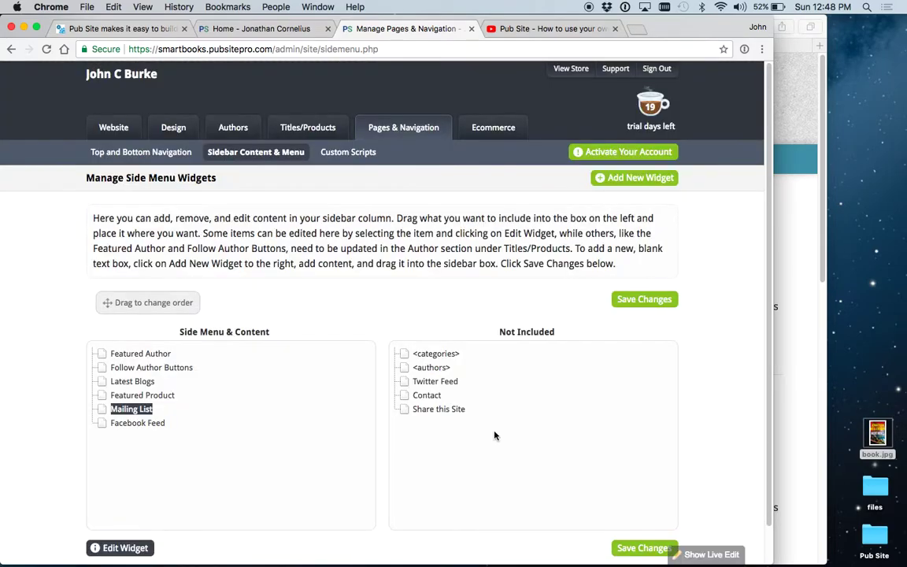
left_click(142, 423)
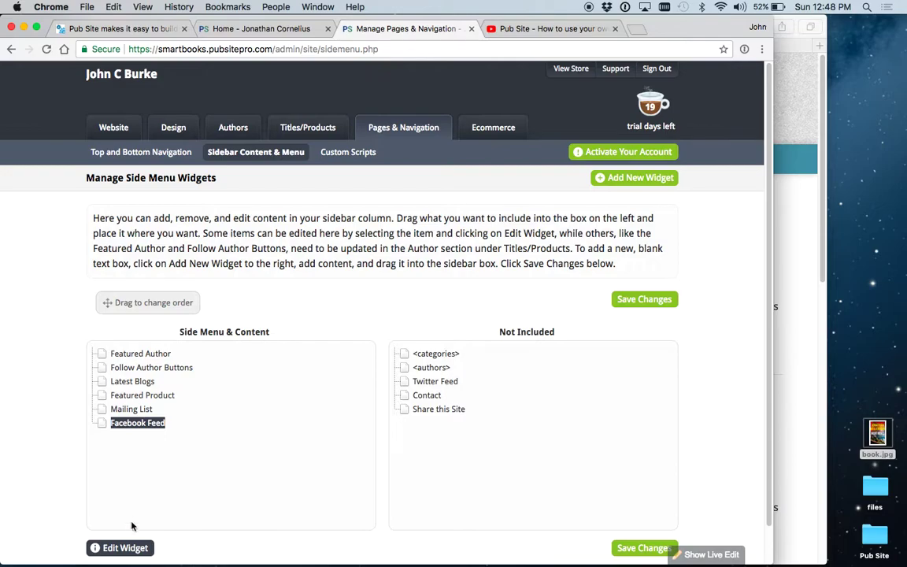
left_click(119, 547)
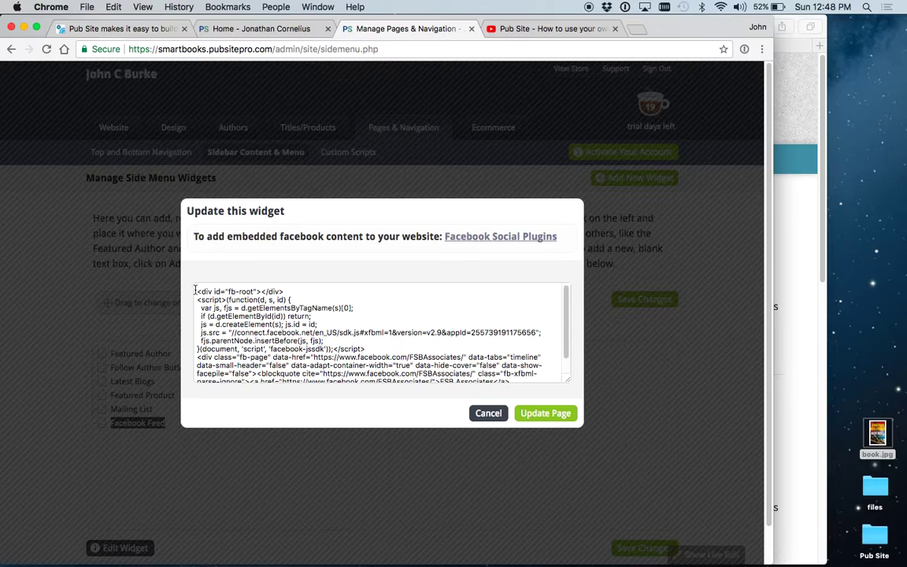
left_click_drag(195, 290, 178, 398)
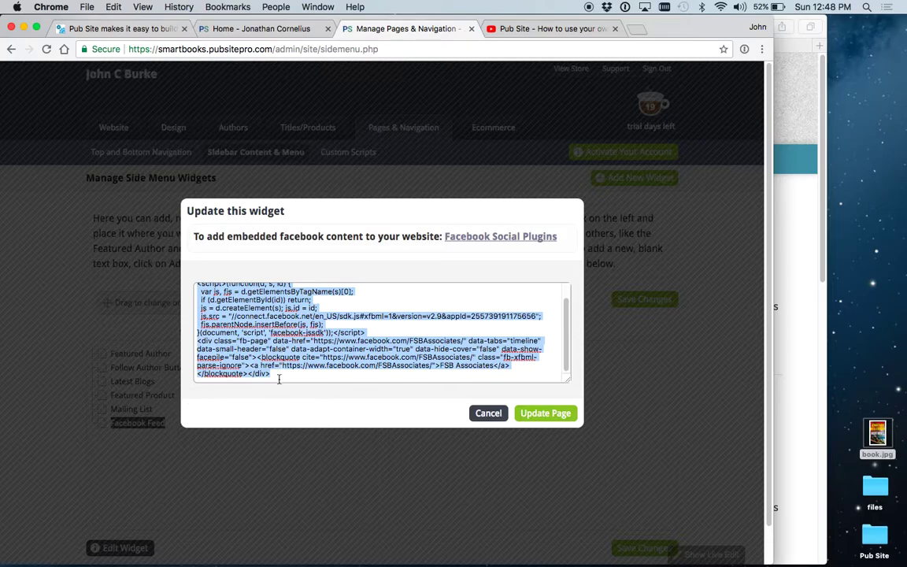
left_click_drag(278, 378, 169, 238)
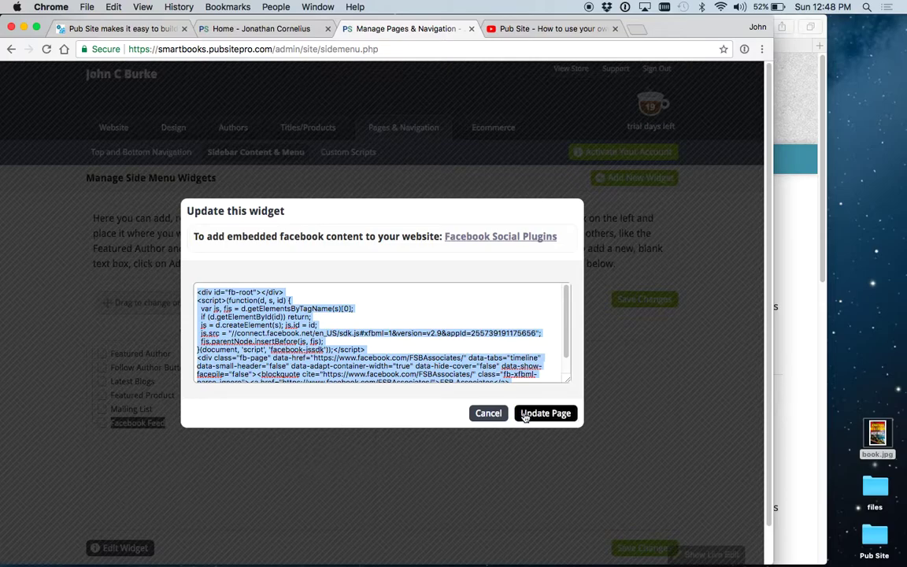
left_click(490, 414)
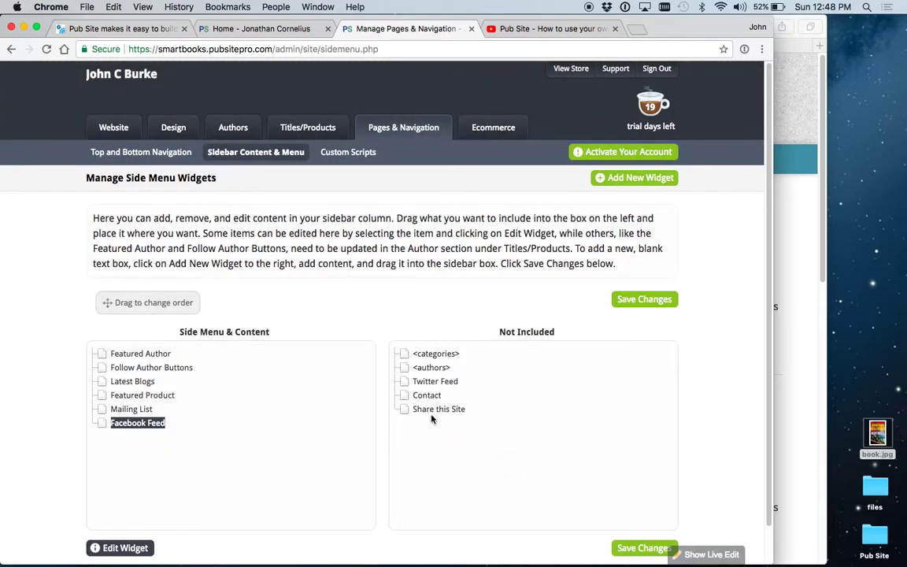
left_click(431, 382)
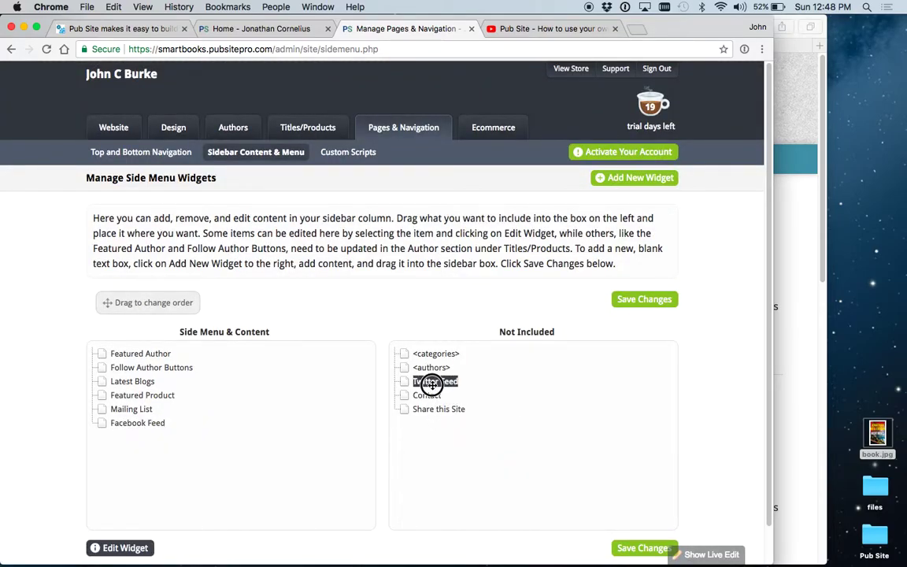
left_click(645, 181)
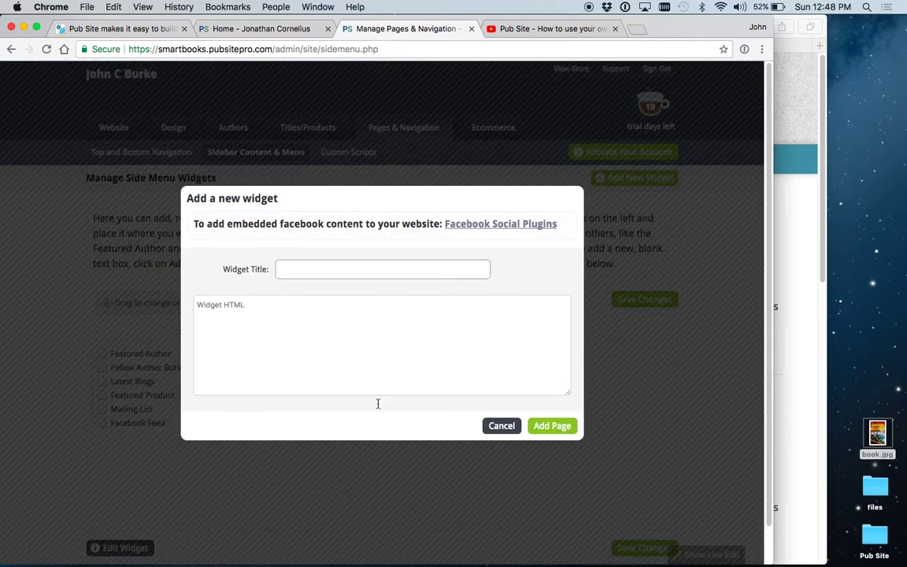
left_click(502, 426)
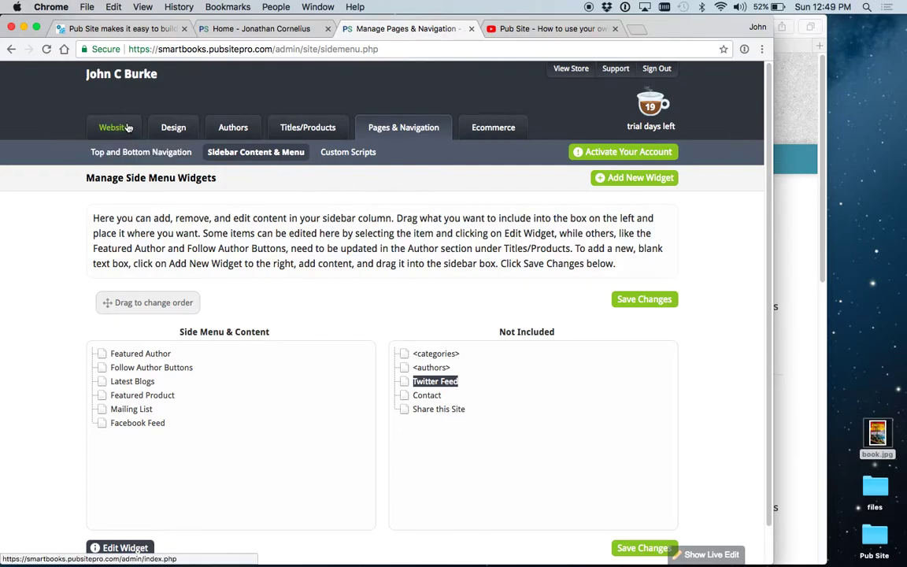
Browse the Website, Design, Authors and Titles/Products sections, ending on Pages & Navigation.
left_click(127, 128)
left_click(173, 130)
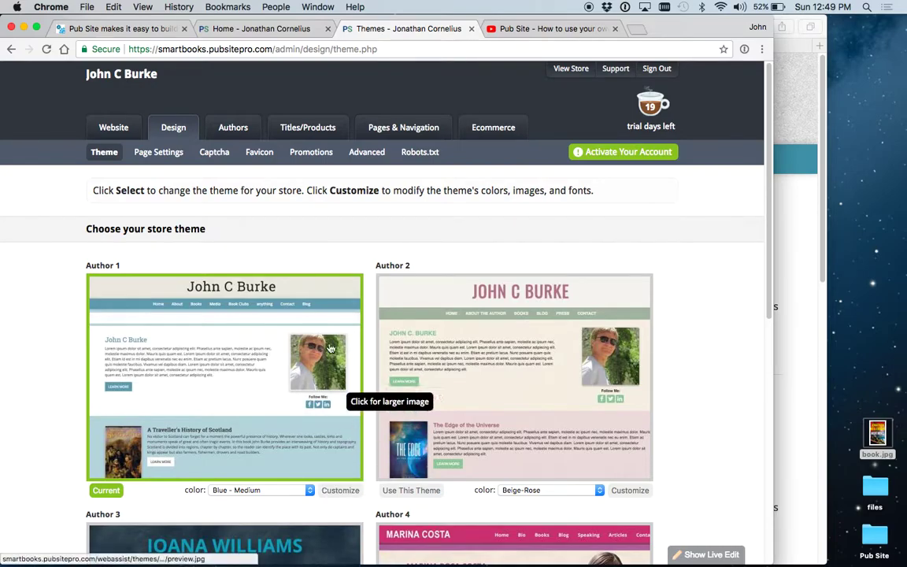
left_click(241, 130)
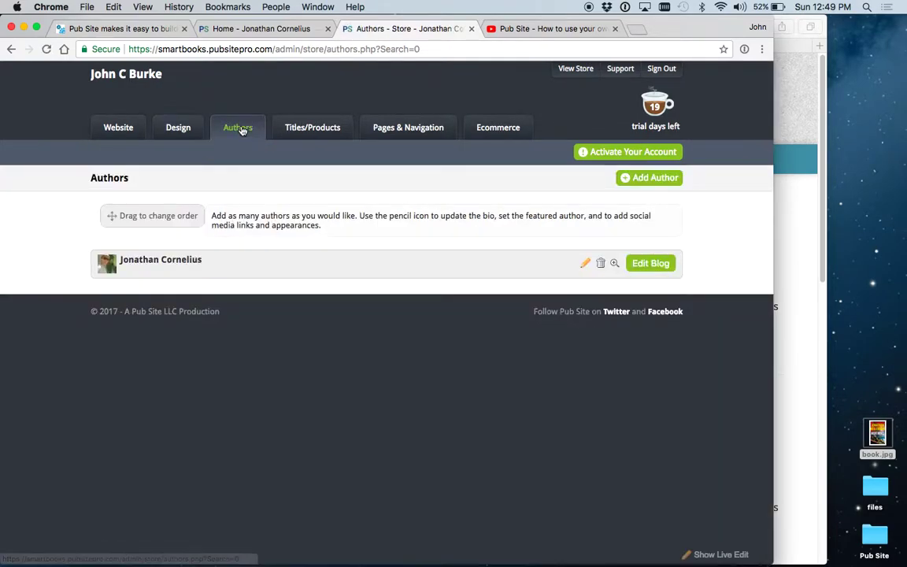
left_click(325, 128)
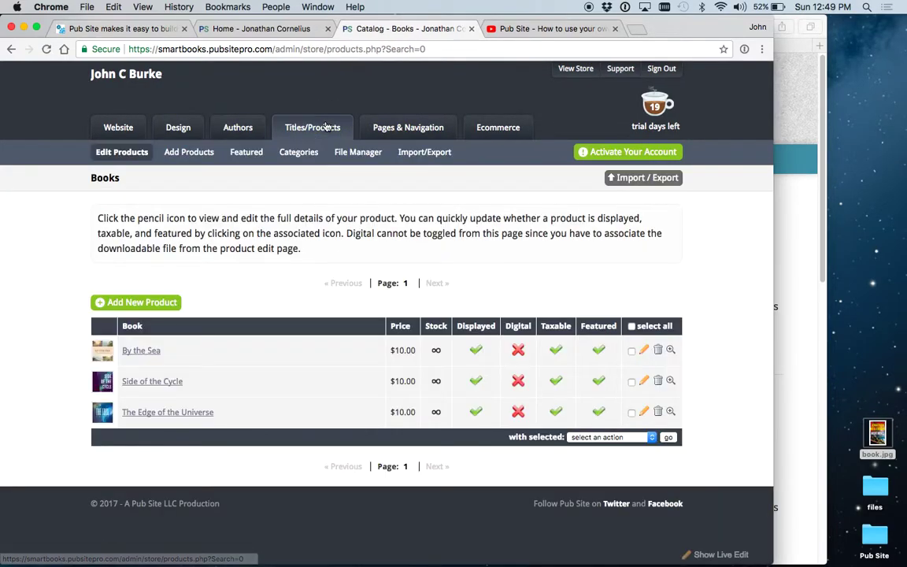
left_click(381, 127)
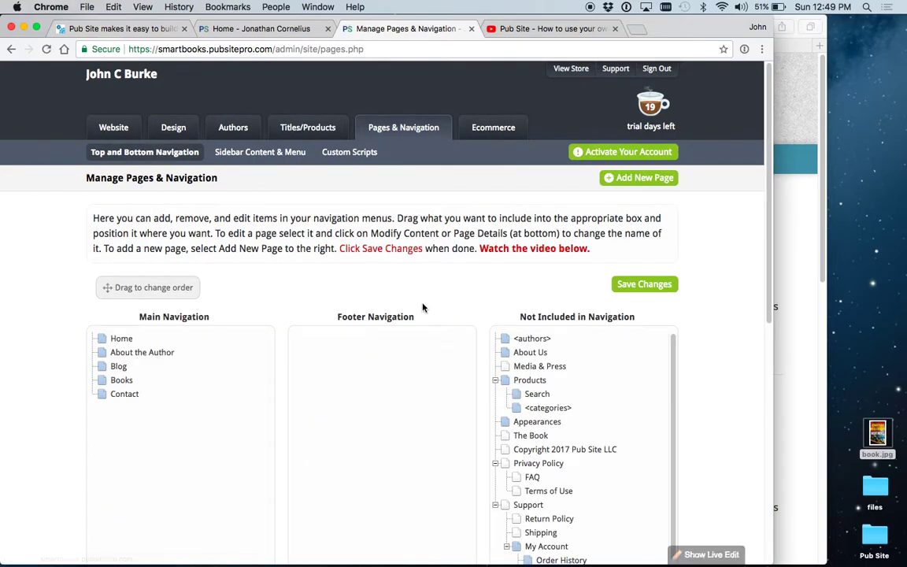
Reload the live site preview in Safari to show the latest changes, then come back to Pub Site.
left_click(798, 223)
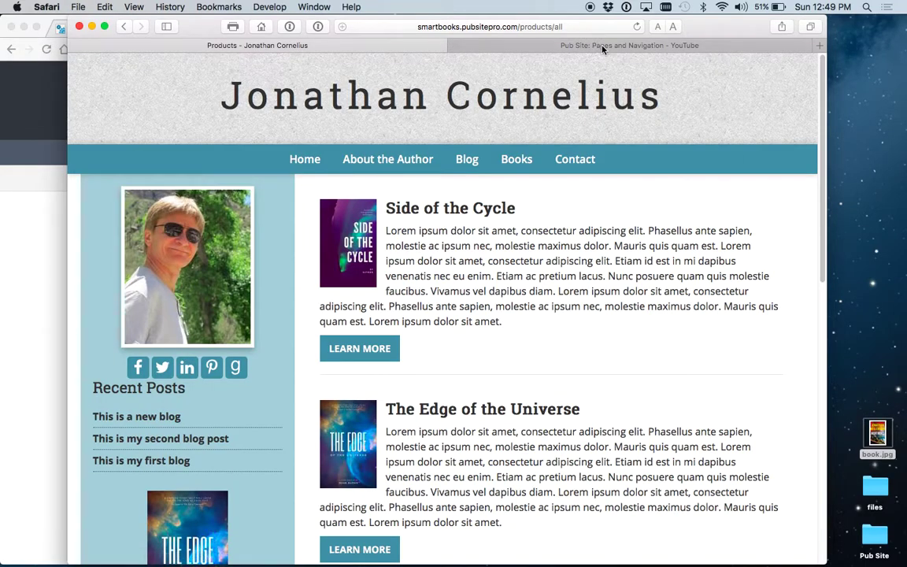
left_click(637, 27)
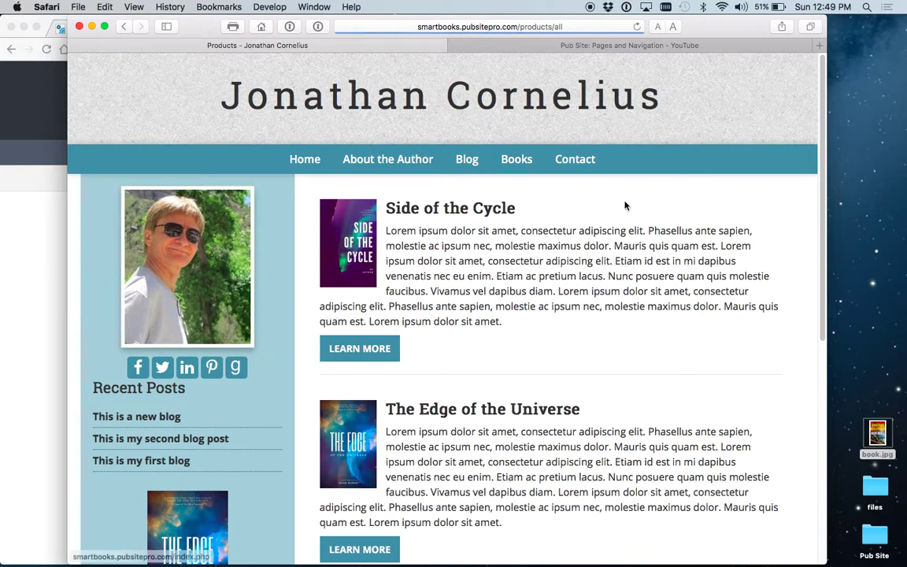
left_click(55, 396)
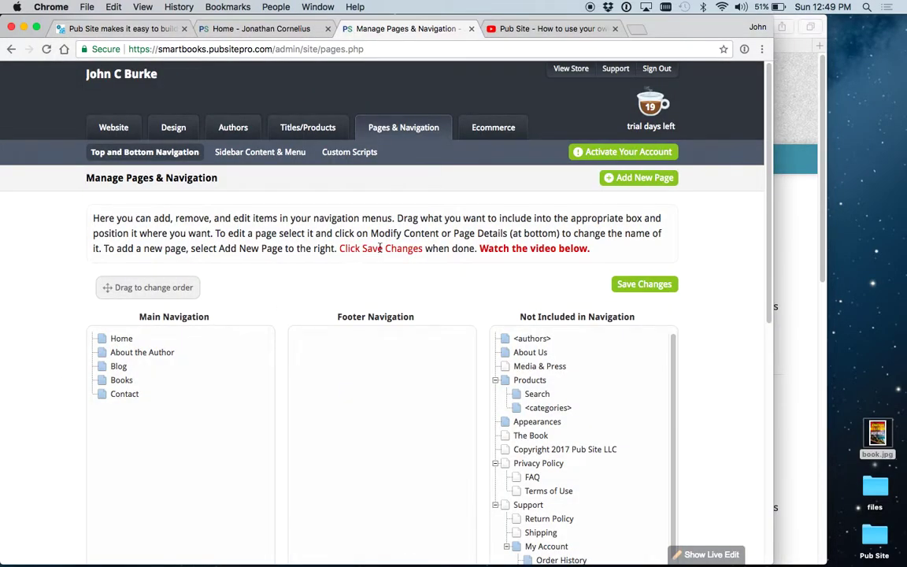